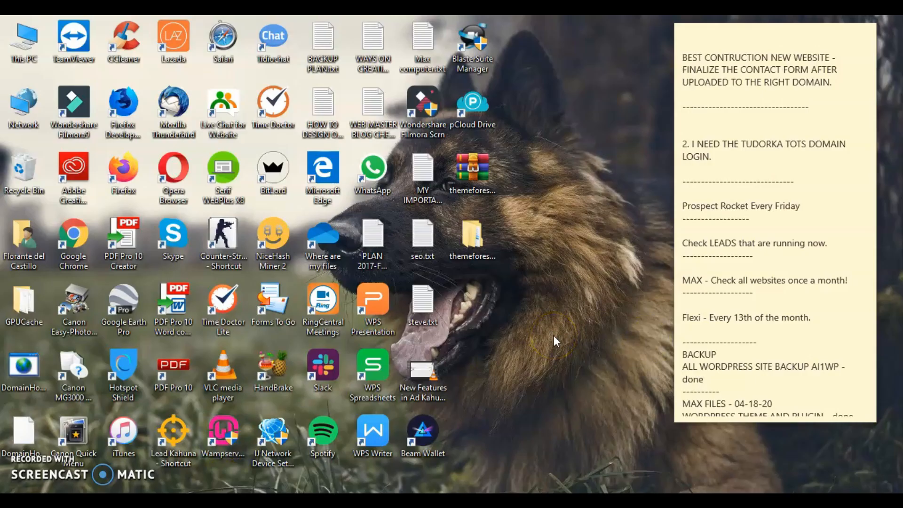
# Select and deselect the Wampserver 64 desktop shortcut, then reveal the hidden system-tray icons.
pyautogui.click(227, 438)
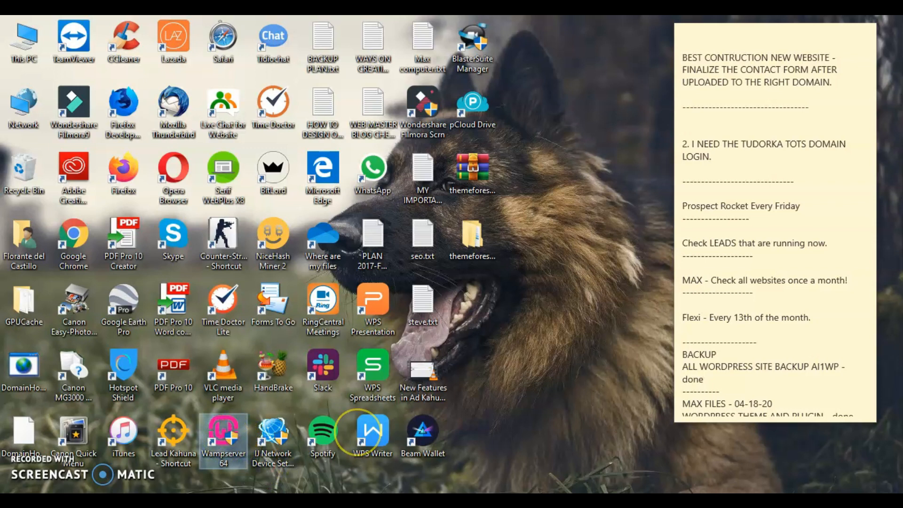
pyautogui.click(405, 359)
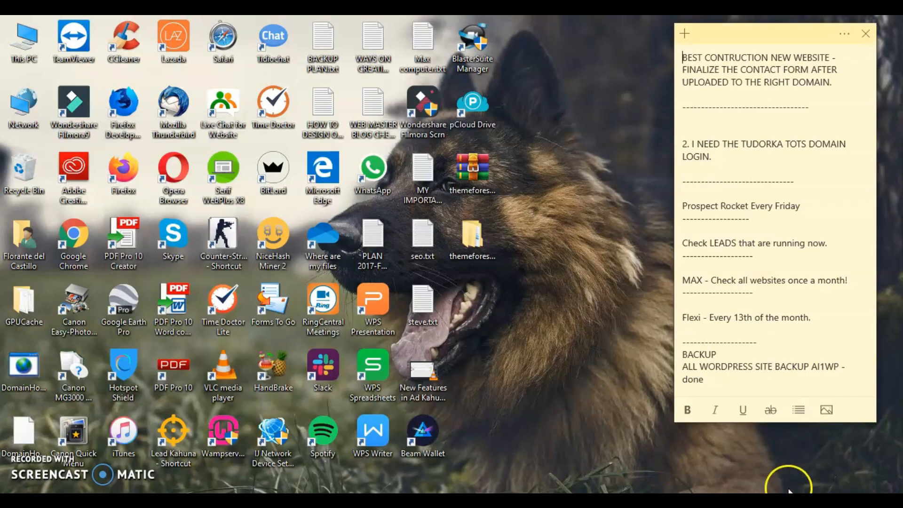
pyautogui.click(789, 490)
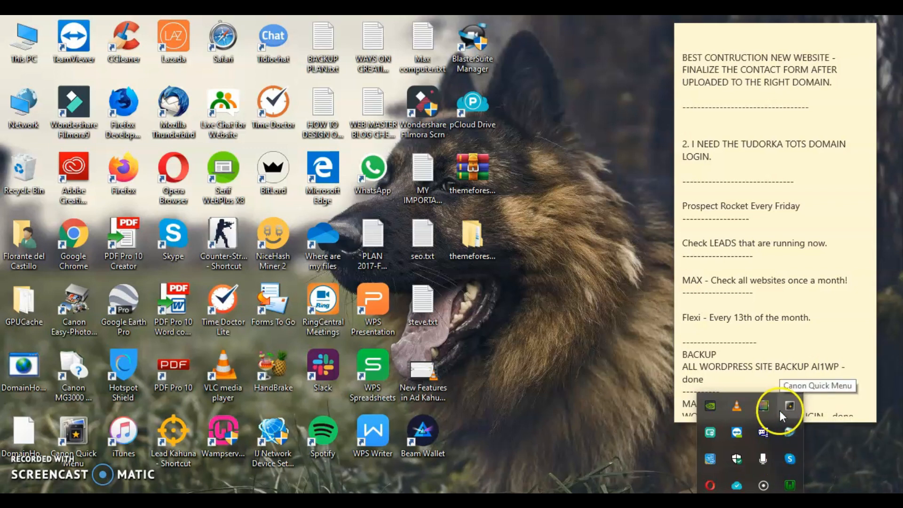
# Stop and then restart all WampServer services from the tray control menu.
pyautogui.click(790, 487)
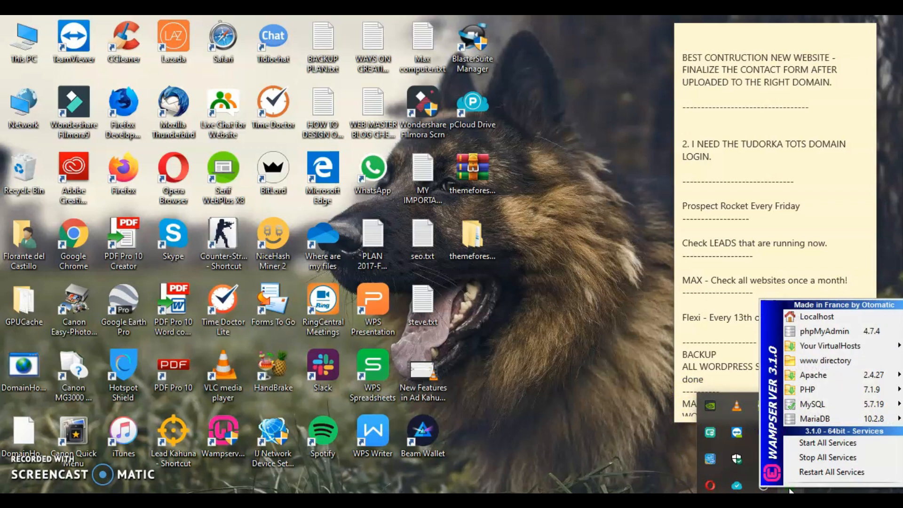
pyautogui.click(823, 465)
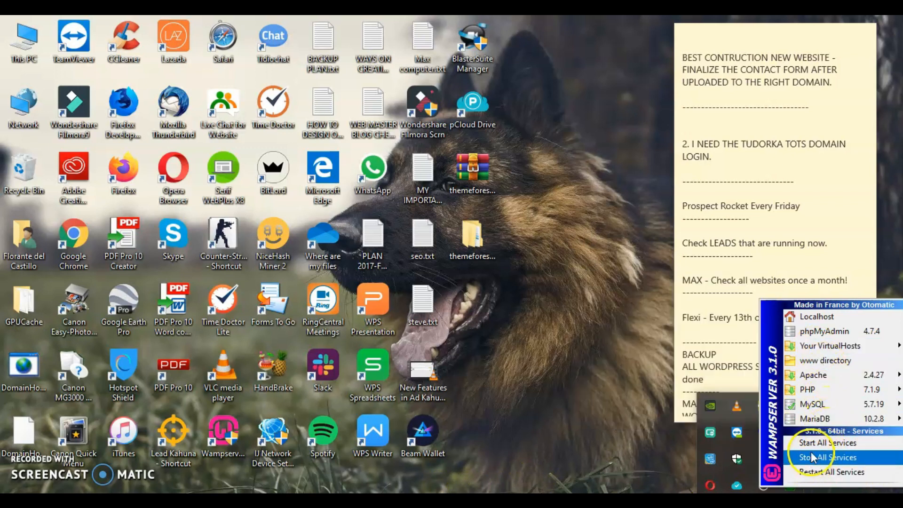
pyautogui.click(856, 474)
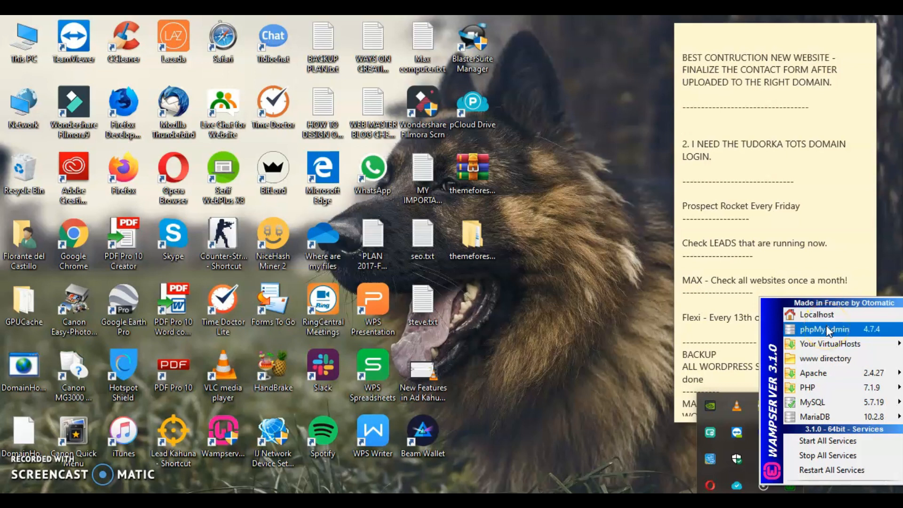
# Browse the WampServer menu's submenus and open the www directory in File Explorer.
pyautogui.click(832, 358)
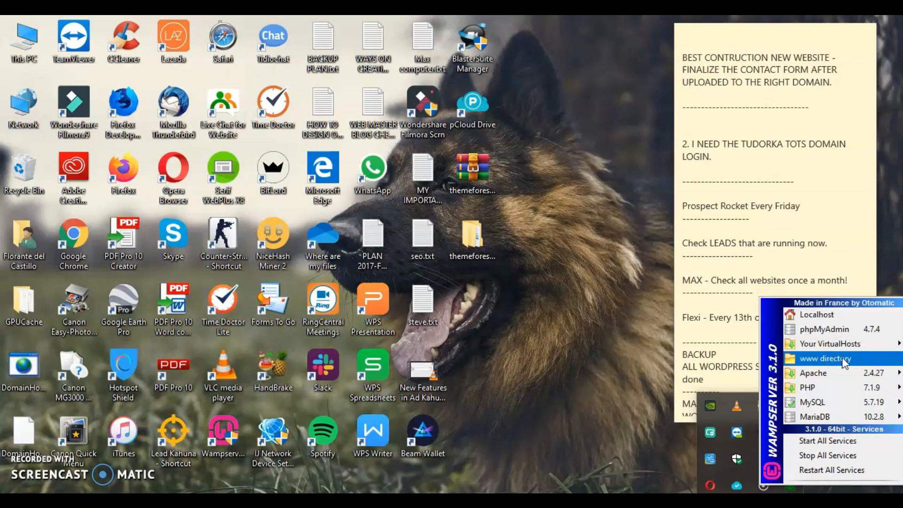
pyautogui.moveTo(817, 377)
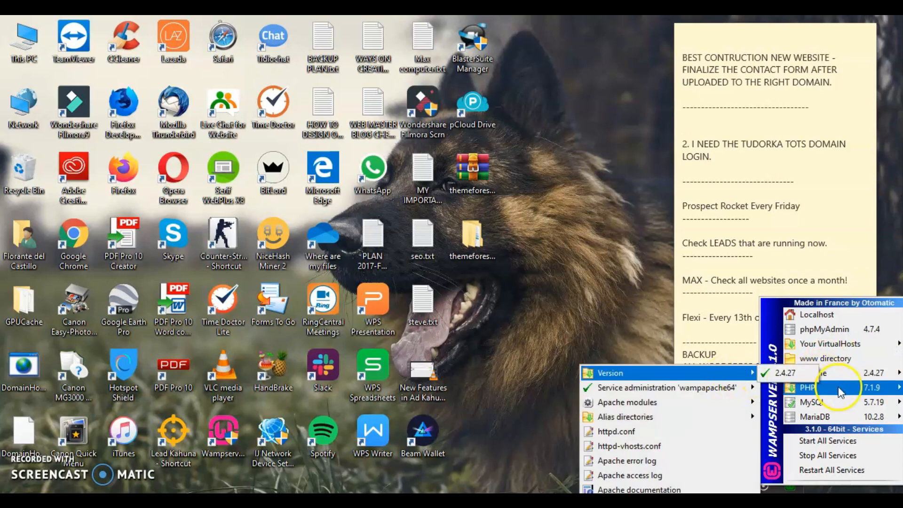
pyautogui.moveTo(840, 392)
pyautogui.moveTo(682, 387)
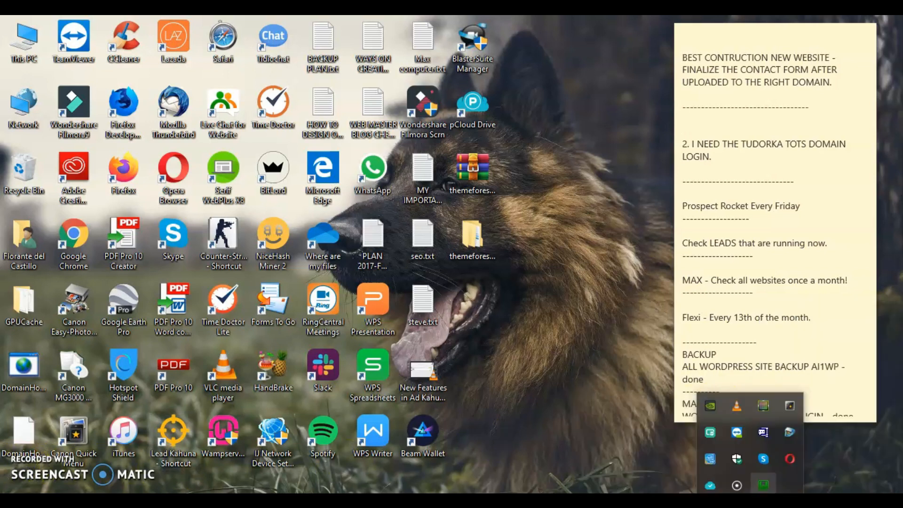
pyautogui.click(790, 488)
pyautogui.moveTo(823, 420)
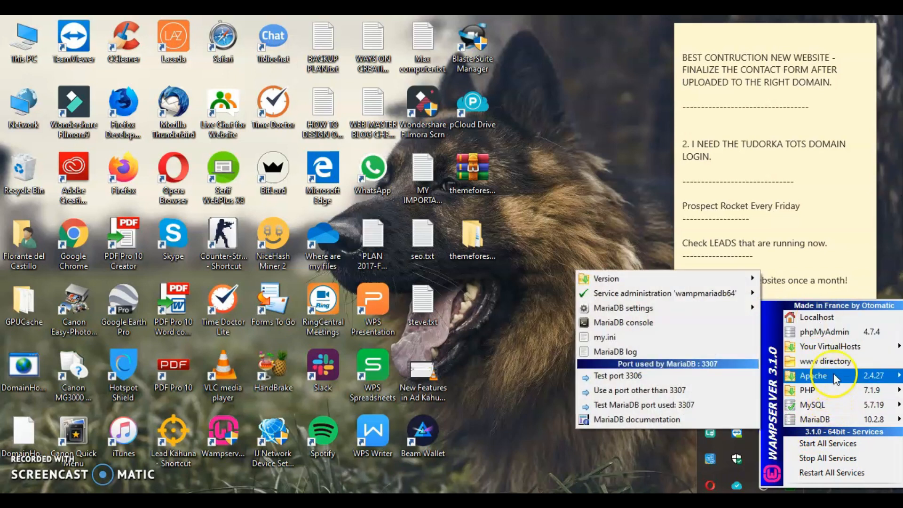
pyautogui.moveTo(820, 405)
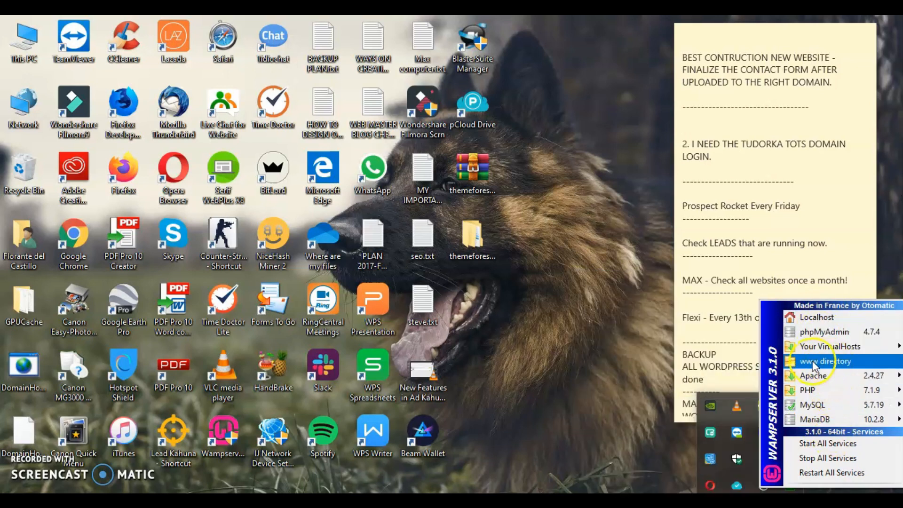
pyautogui.click(830, 362)
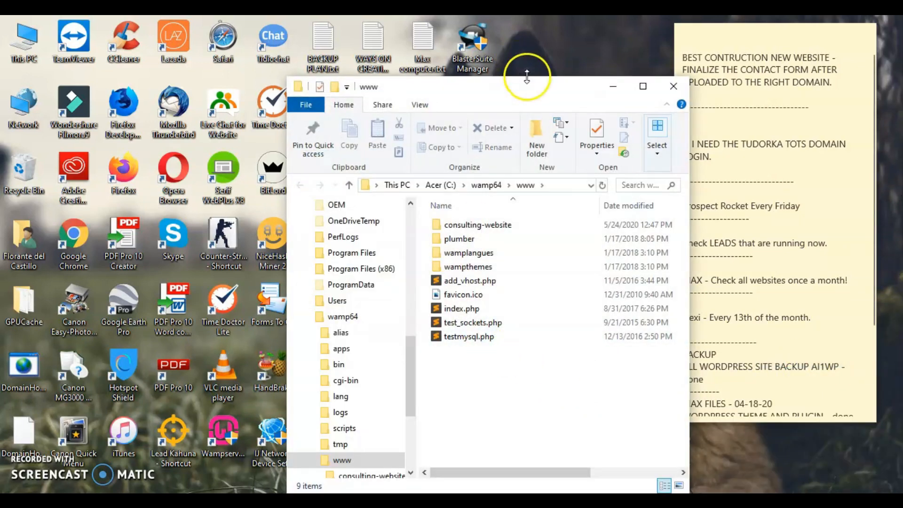
# Move the www folder window further left and minimize it.
pyautogui.moveTo(527, 78); pyautogui.dragTo(433, 71)
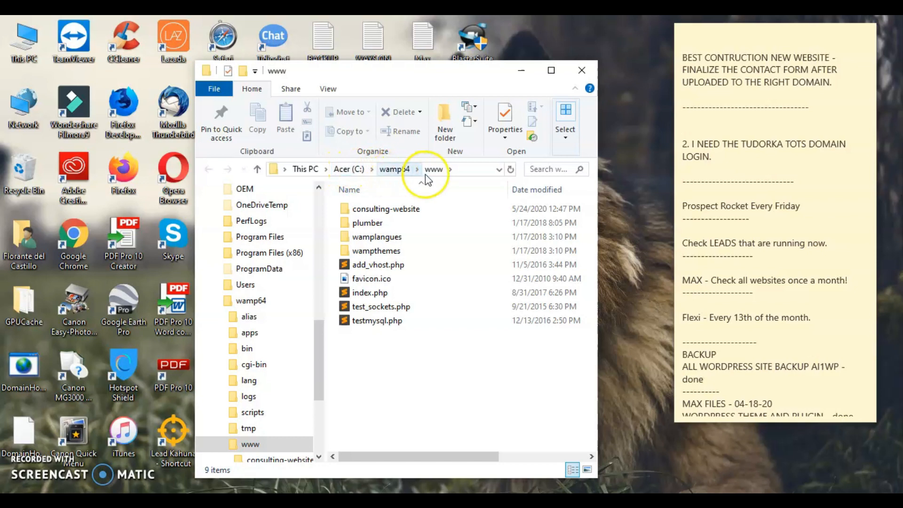
pyautogui.click(379, 378)
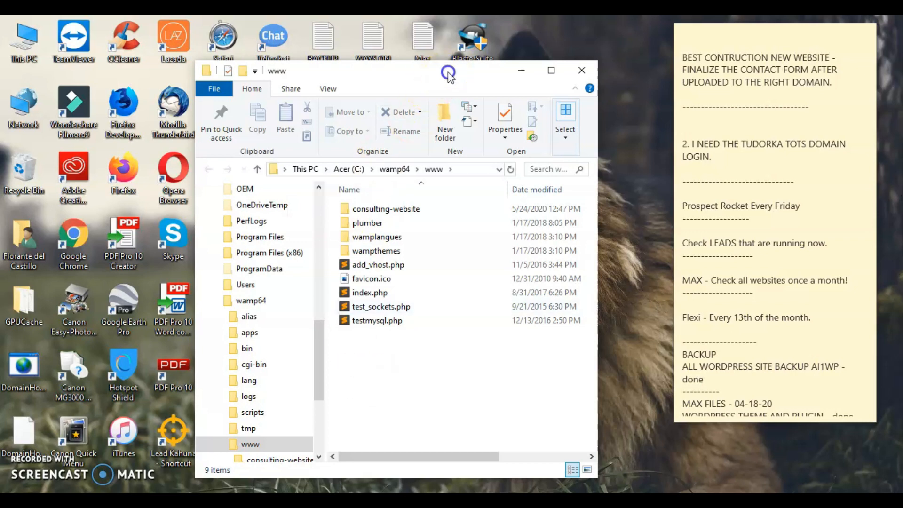
pyautogui.moveTo(414, 70); pyautogui.dragTo(379, 68)
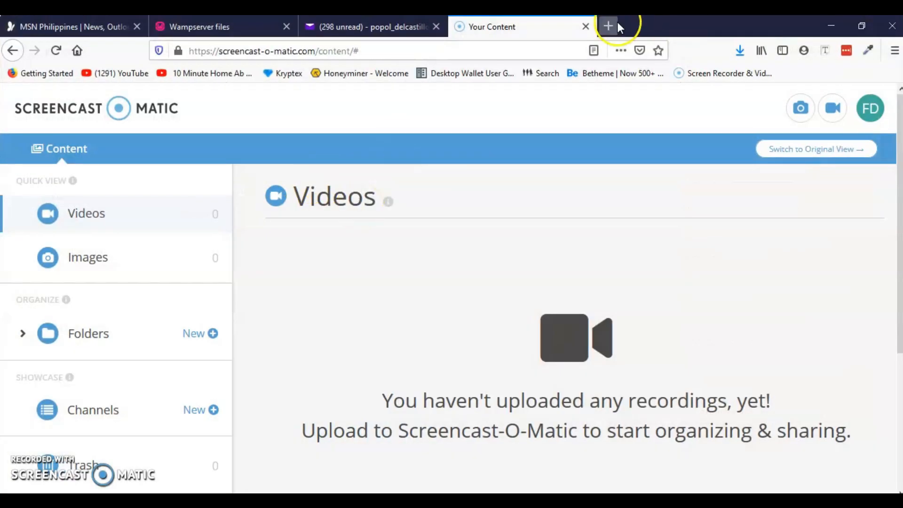
# Load localhost in a new Firefox tab to show the WampServer homepage.
pyautogui.click(609, 25)
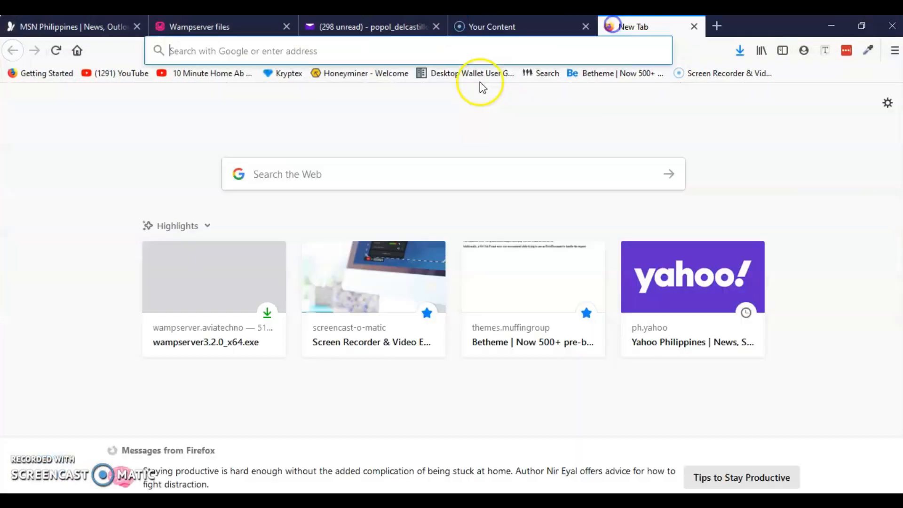
pyautogui.write('localhost')
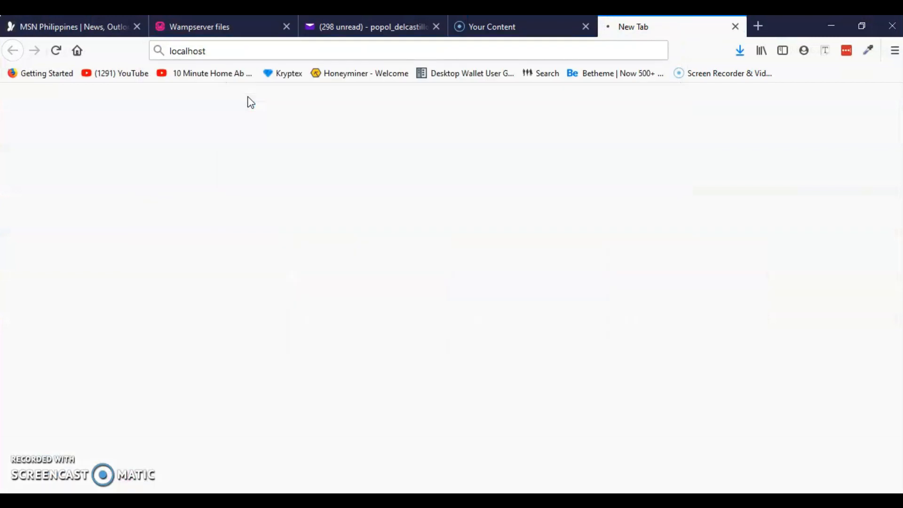
pyautogui.press('Return')
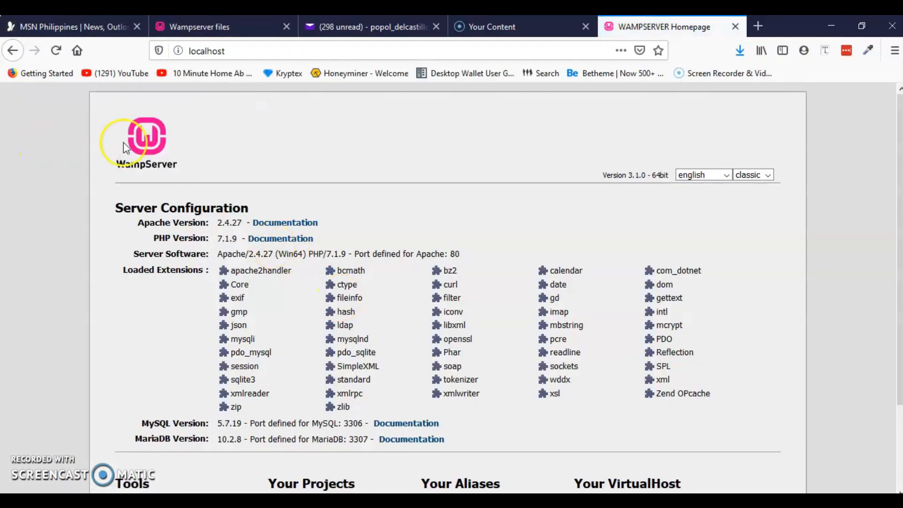
pyautogui.scroll(-2, 193, 225)
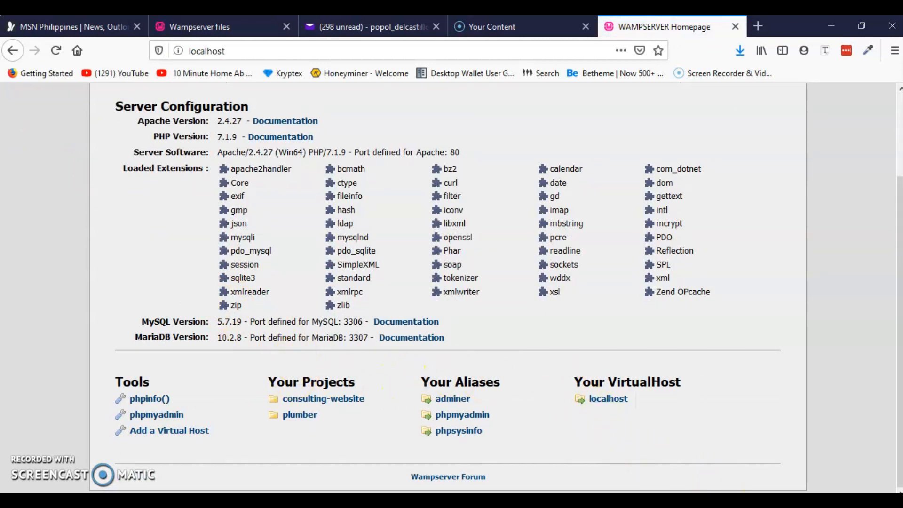
# Move the www folder window to the right side of the screen and minimize it.
pyautogui.click(751, 503)
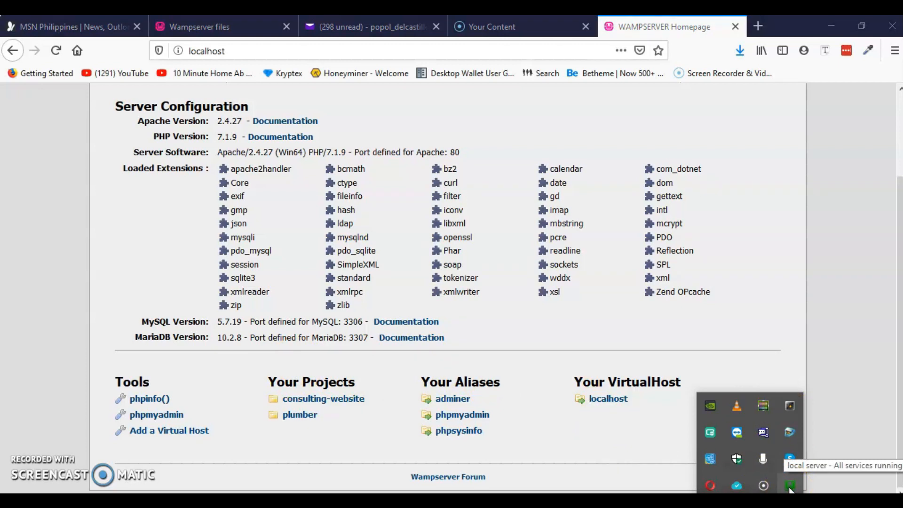
pyautogui.click(253, 52)
pyautogui.click(124, 229)
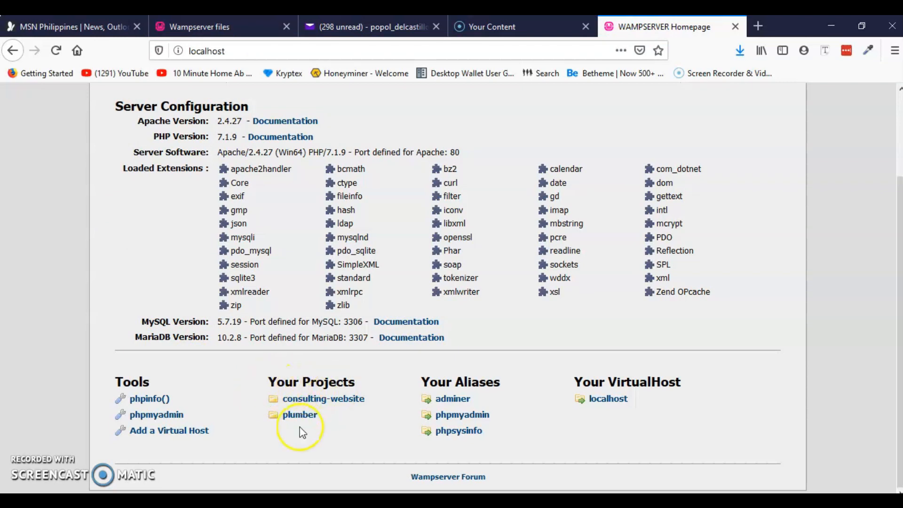
pyautogui.moveTo(306, 491)
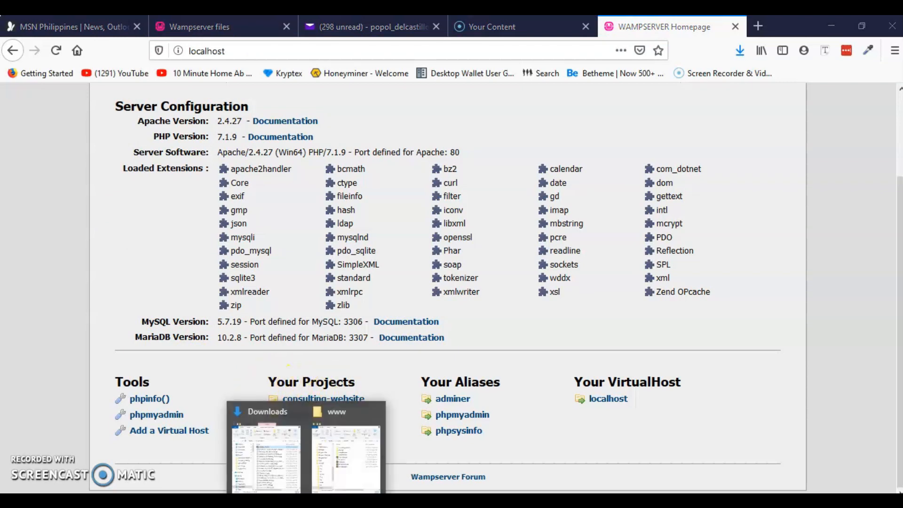
pyautogui.click(342, 468)
pyautogui.moveTo(368, 72); pyautogui.dragTo(651, 92)
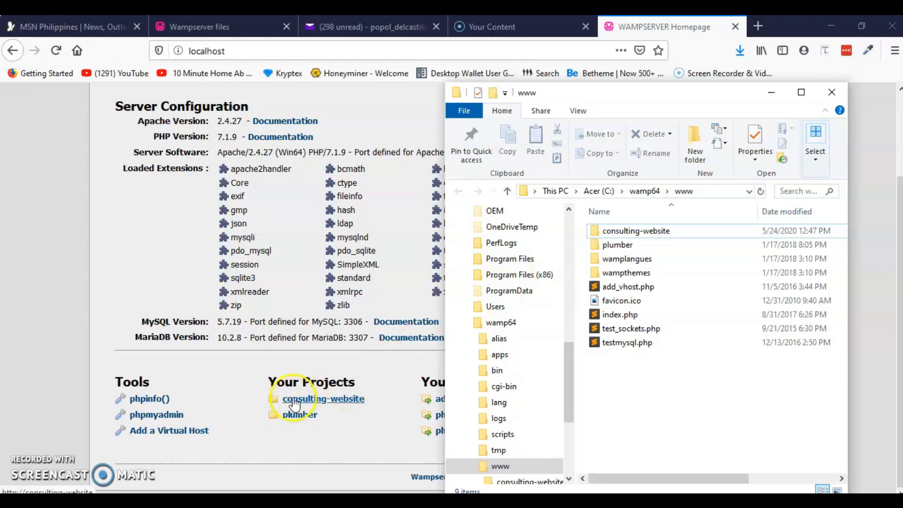
pyautogui.click(772, 92)
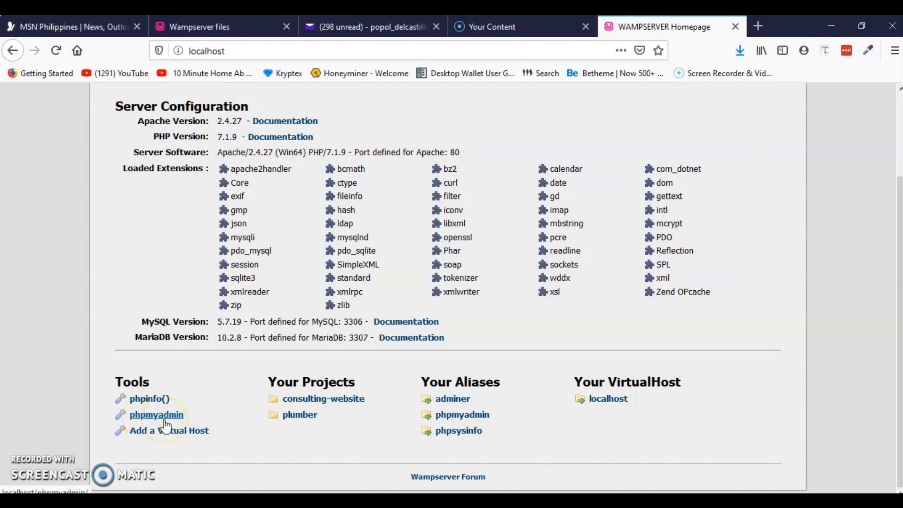
# Scroll up and down the WampServer homepage to the Tools section.
pyautogui.scroll(2, 198, 391)
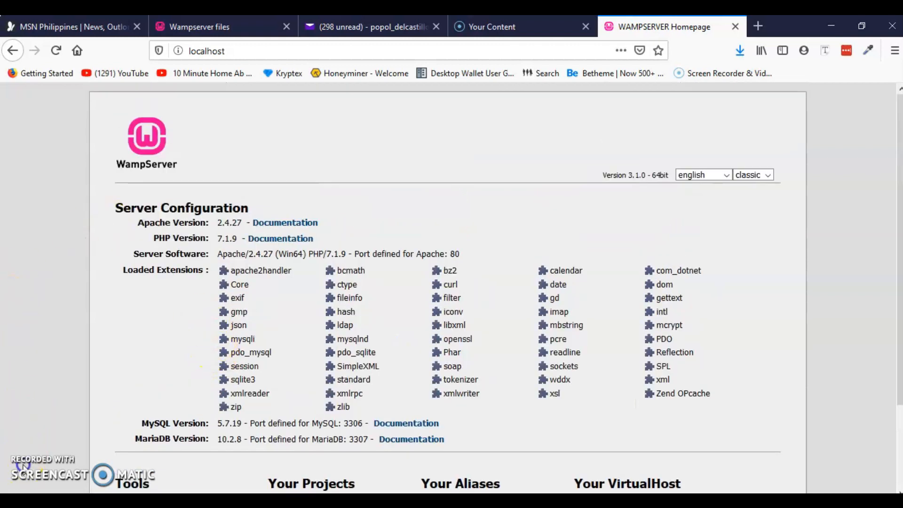
pyautogui.scroll(-2, 137, 343)
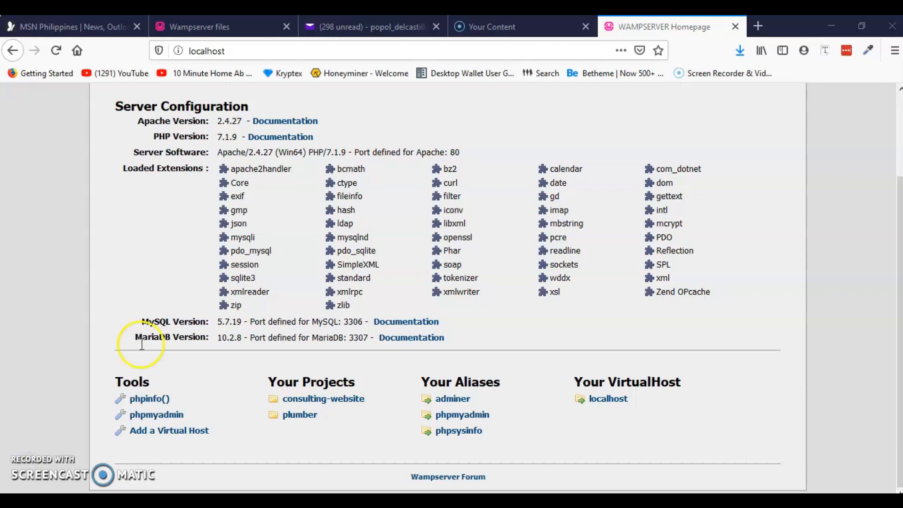
pyautogui.scroll(2, 147, 275)
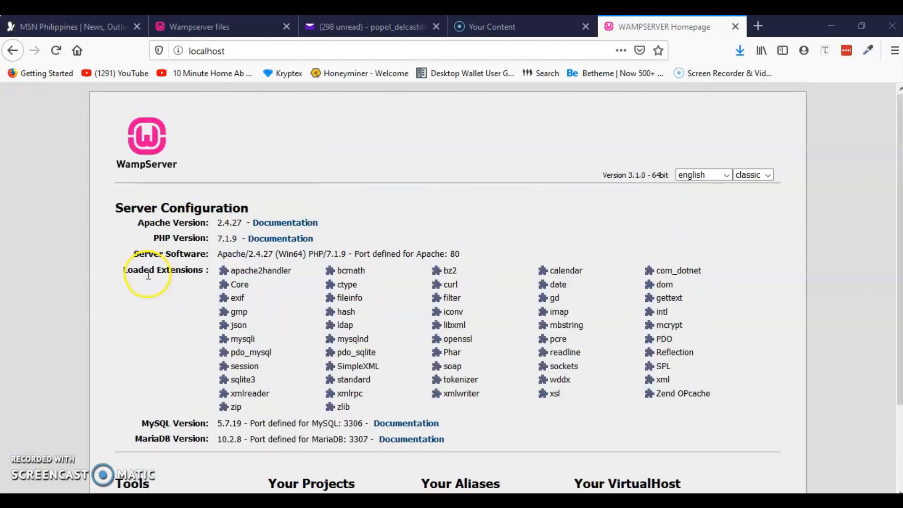
pyautogui.scroll(-2, 160, 305)
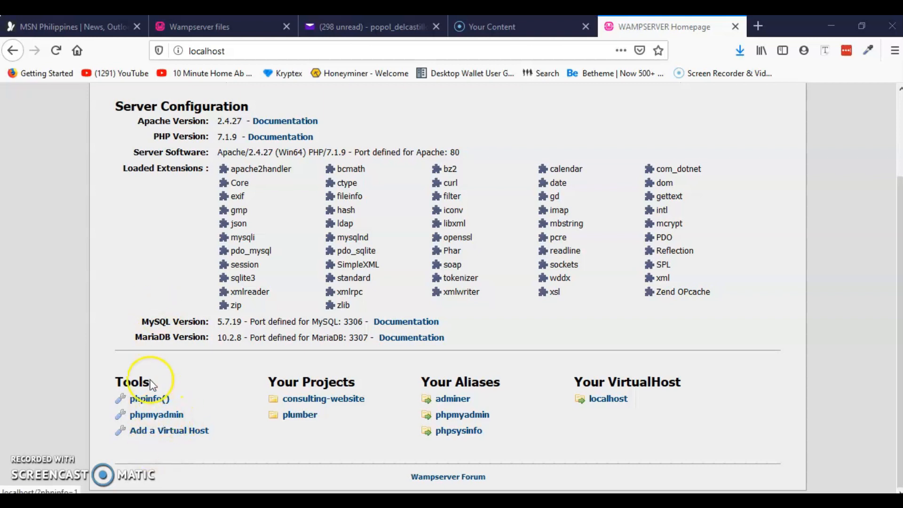
pyautogui.scroll(2, 160, 322)
pyautogui.scroll(-2, 142, 306)
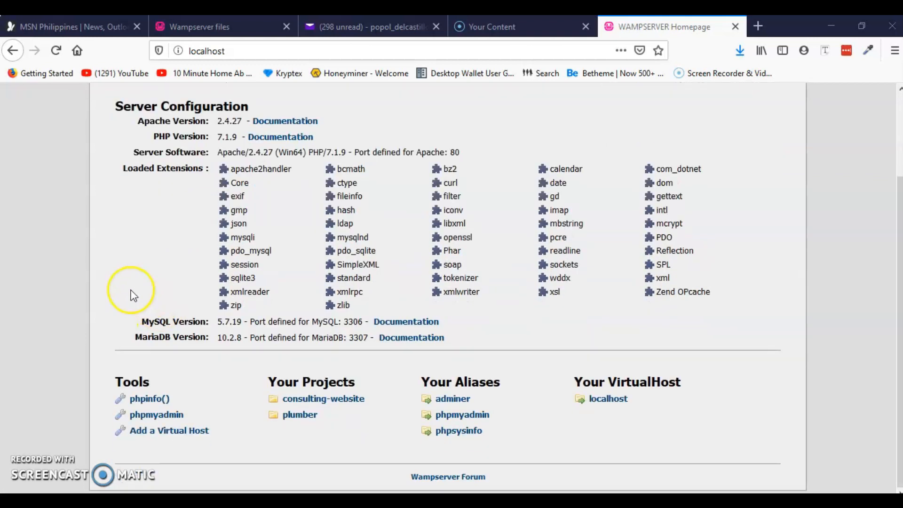
# Open phpMyAdmin from the Tools section and log in with the username and a blank password.
pyautogui.click(157, 416)
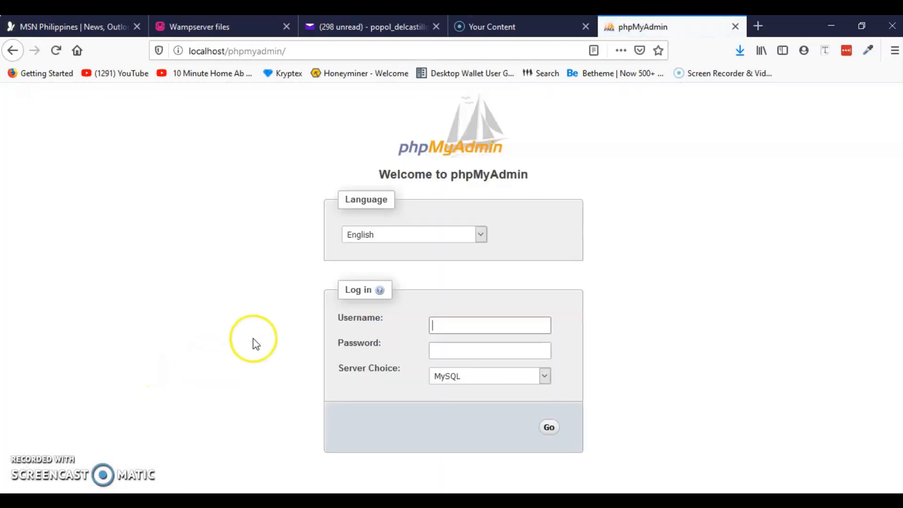
pyautogui.click(463, 327)
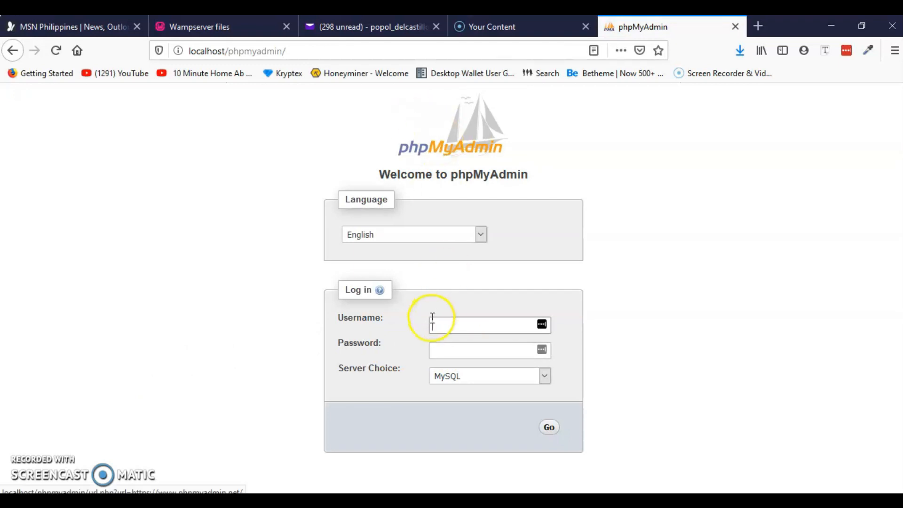
pyautogui.click(455, 331)
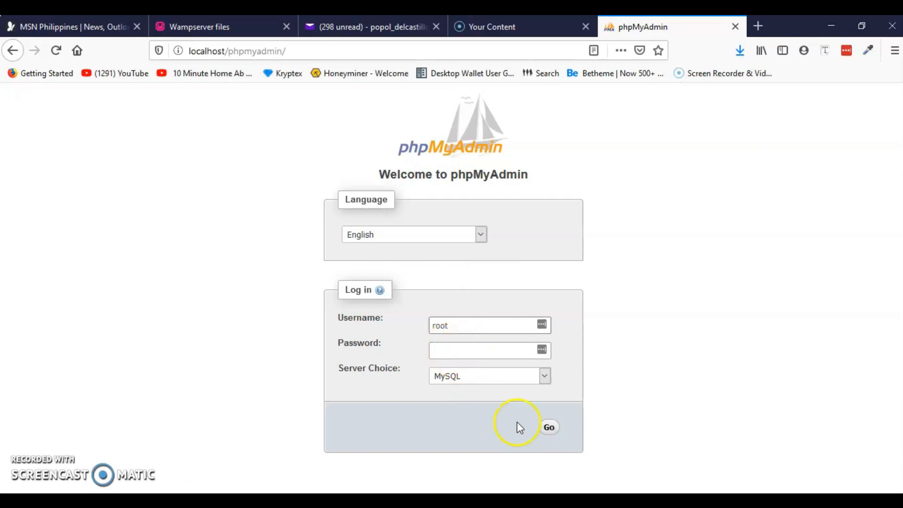
pyautogui.click(550, 429)
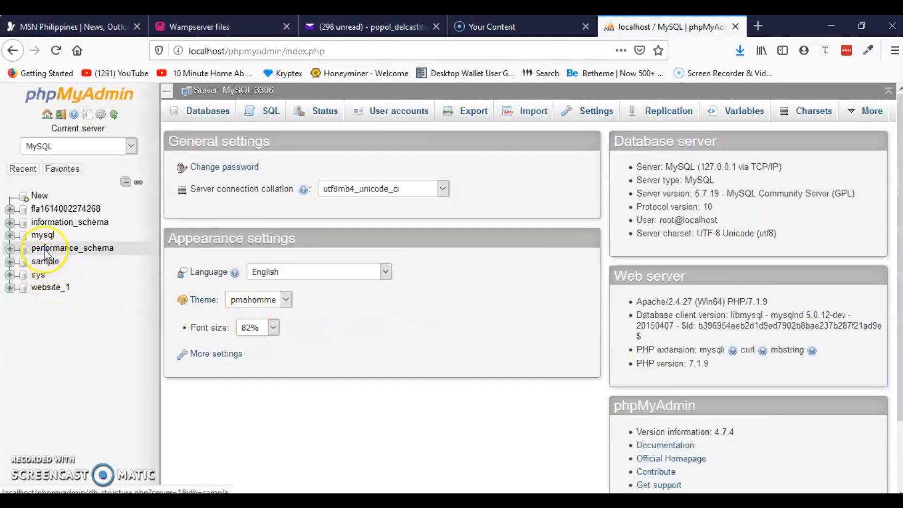
# Create the database Example-1 from the Databases page, keeping the default collation, and open its SQL page.
pyautogui.click(204, 113)
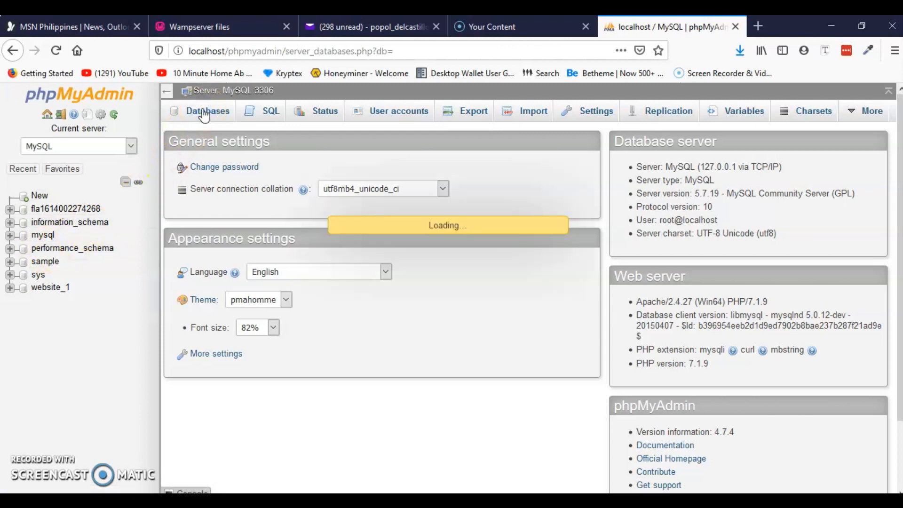
pyautogui.click(202, 117)
pyautogui.click(220, 209)
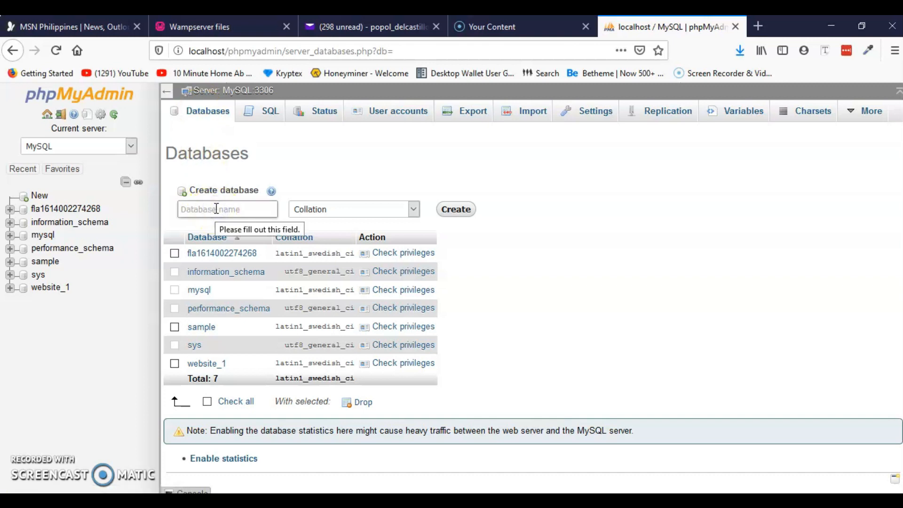
pyautogui.write('Es')
pyautogui.write('ample 1')
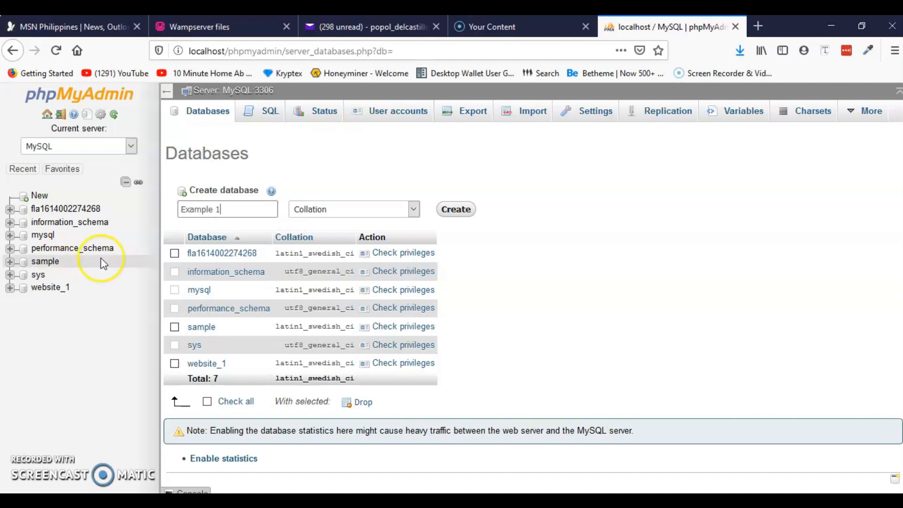
pyautogui.click(217, 210)
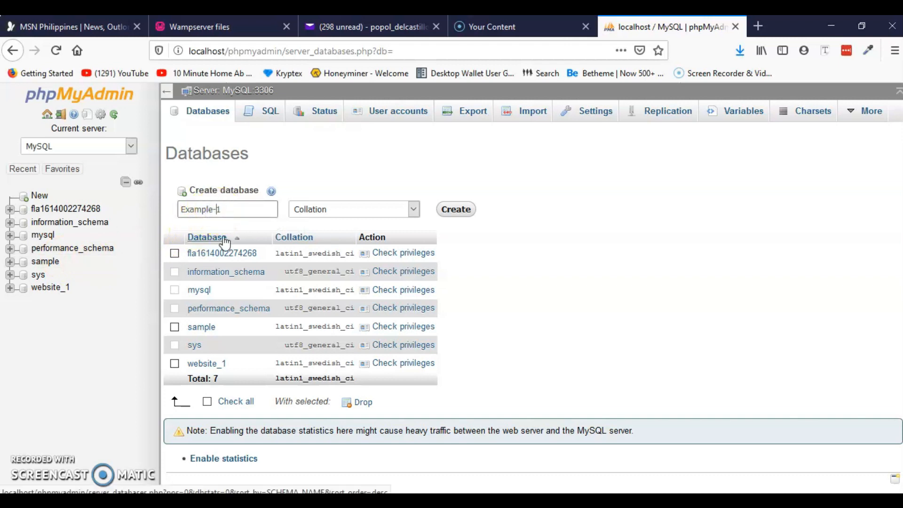
pyautogui.click(232, 210)
pyautogui.click(455, 210)
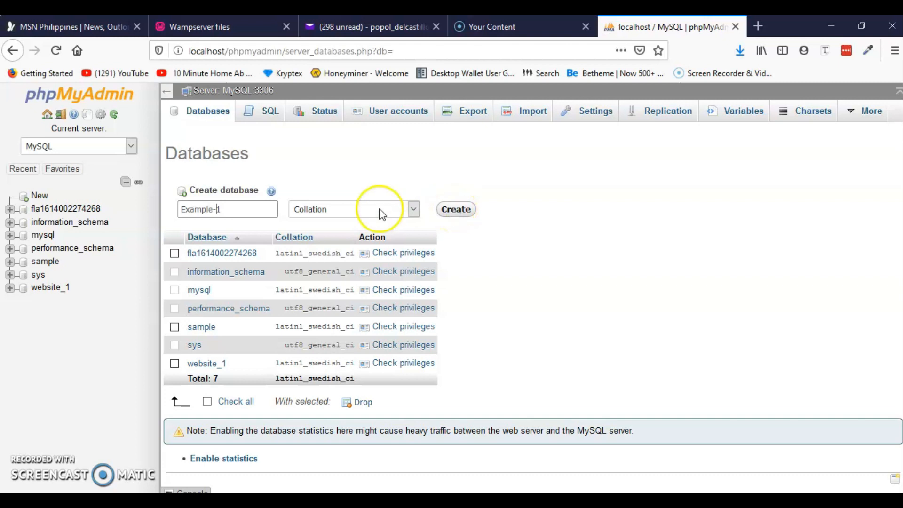
pyautogui.click(330, 210)
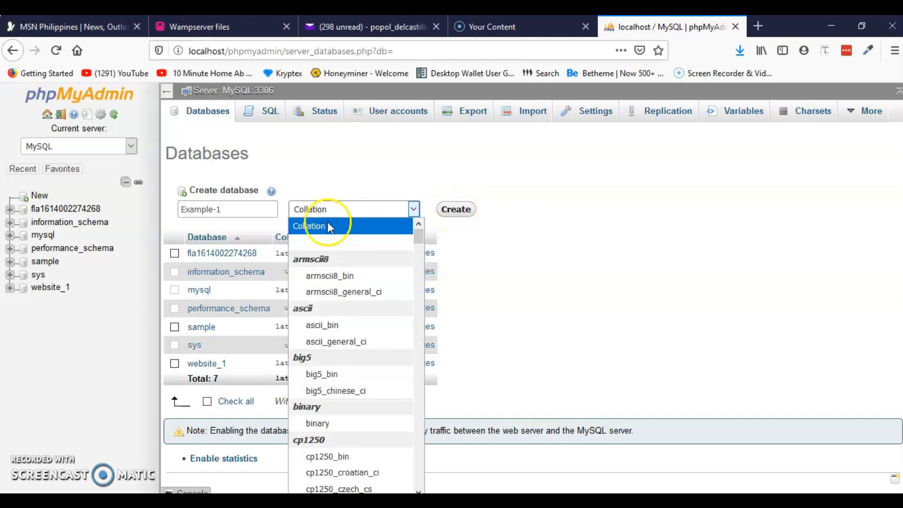
pyautogui.click(410, 208)
pyautogui.click(456, 210)
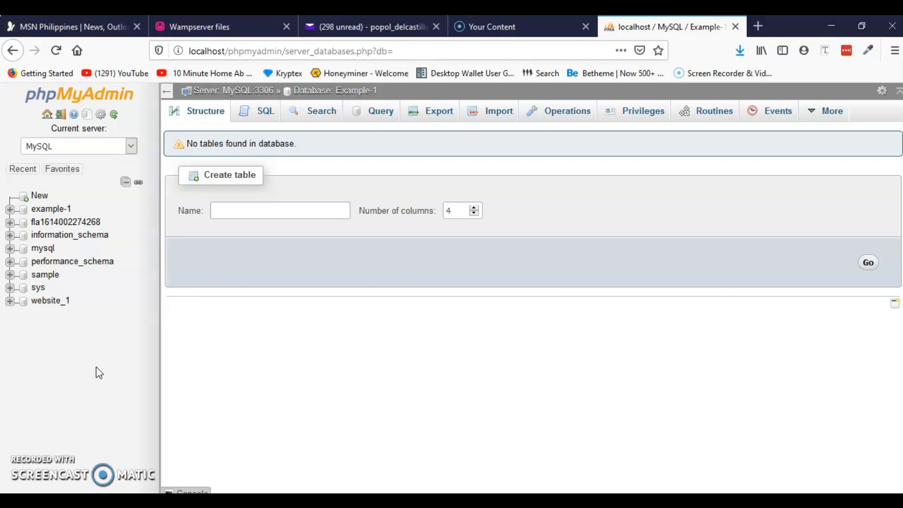
pyautogui.click(57, 375)
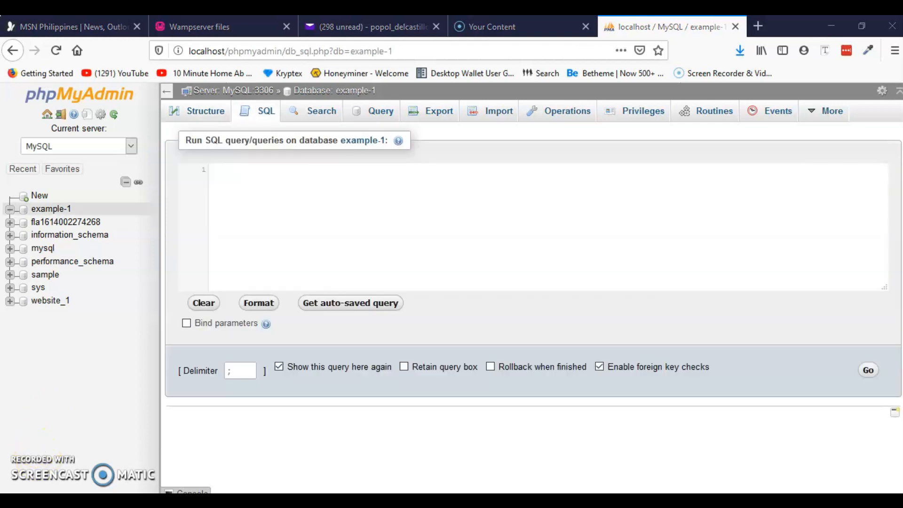
# Start typing example-1 into a blank Notepad document.
pyautogui.click(541, 500)
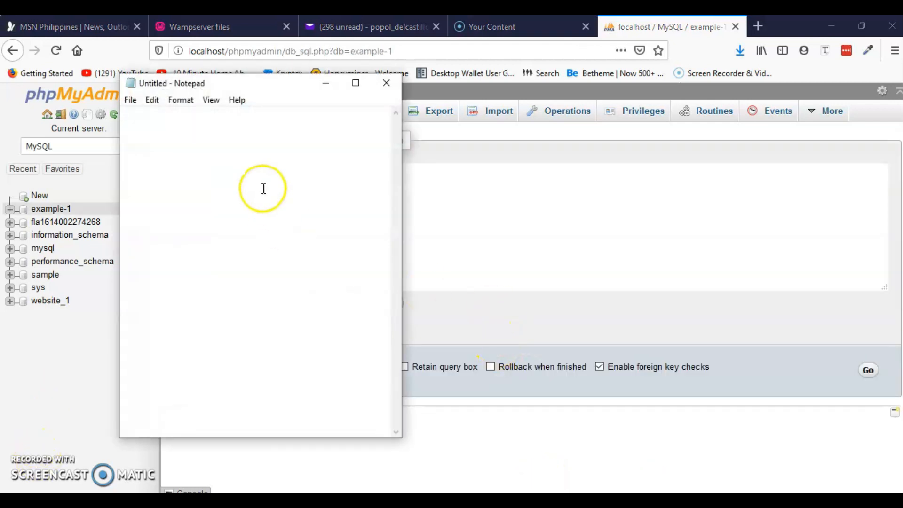
pyautogui.write('example-1')
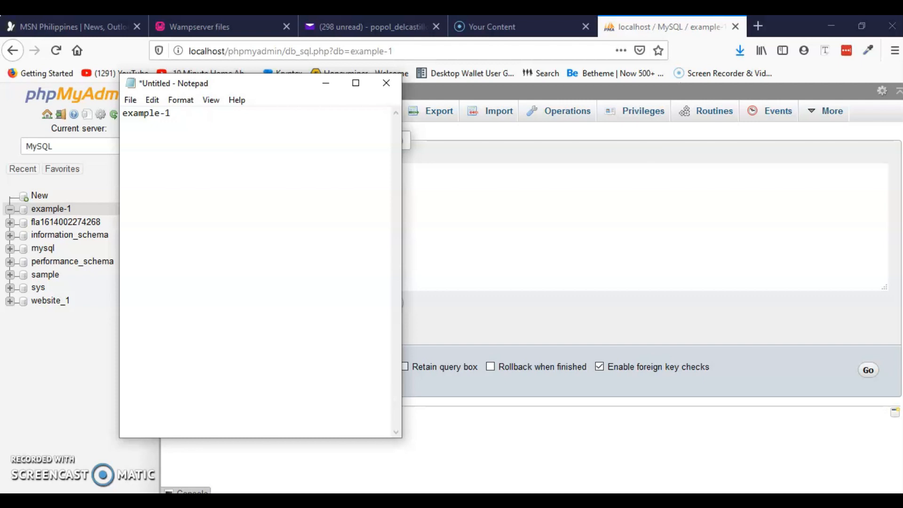
# Hide Notepad and Firefox, move and close the www folder window, then return to Firefox.
pyautogui.click(324, 83)
pyautogui.click(831, 26)
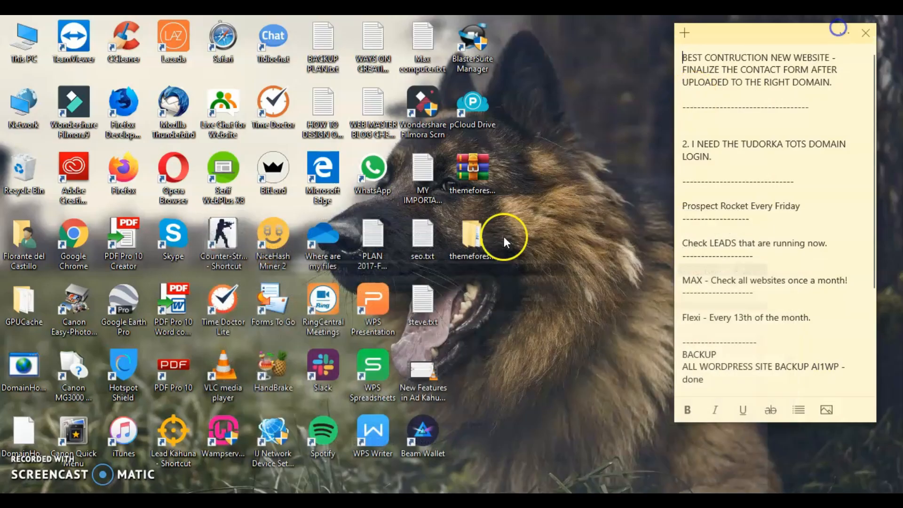
pyautogui.press('super+Tab')
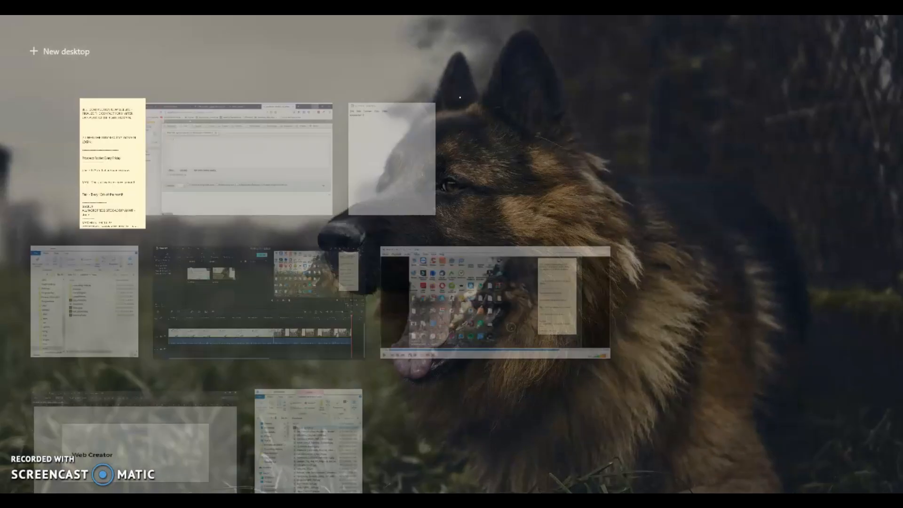
pyautogui.click(85, 327)
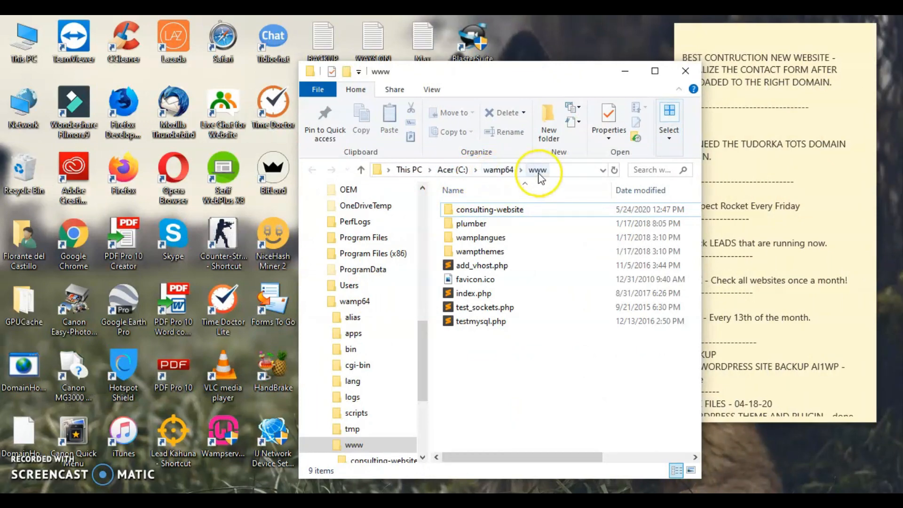
pyautogui.moveTo(522, 74); pyautogui.dragTo(344, 71)
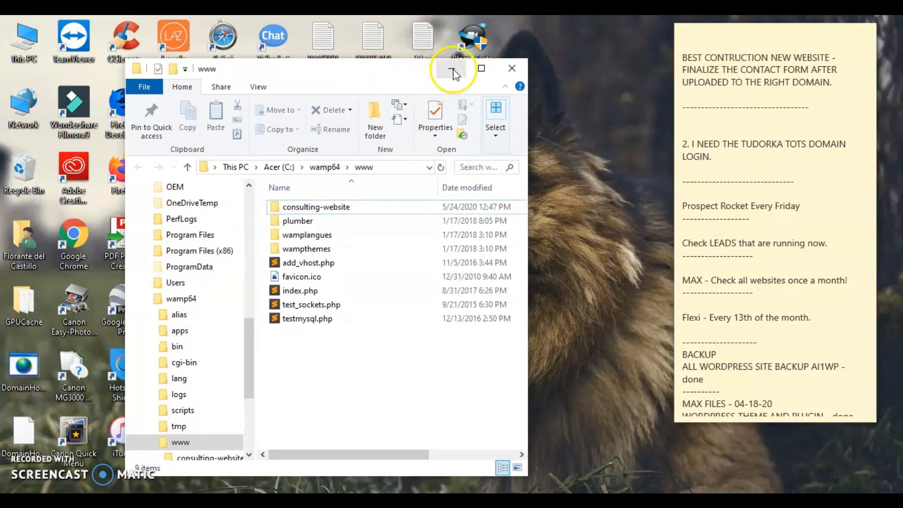
pyautogui.click(512, 68)
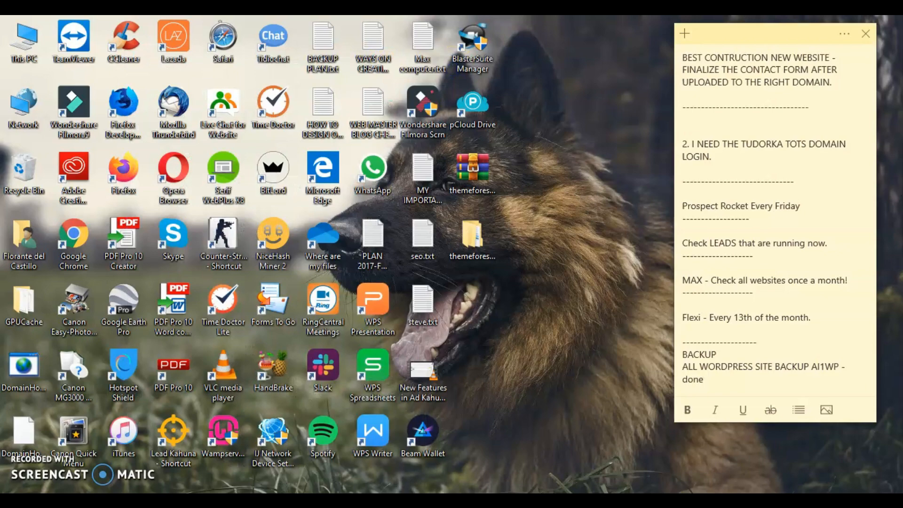
pyautogui.hotkey('alt', 'Tab')
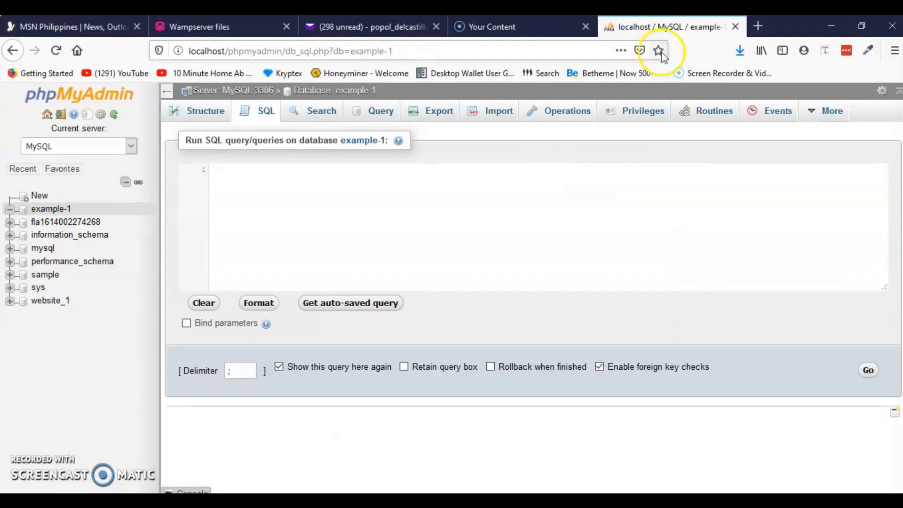
# Open wordpress.org in a new tab and go to its download page.
pyautogui.click(762, 26)
pyautogui.write('wor')
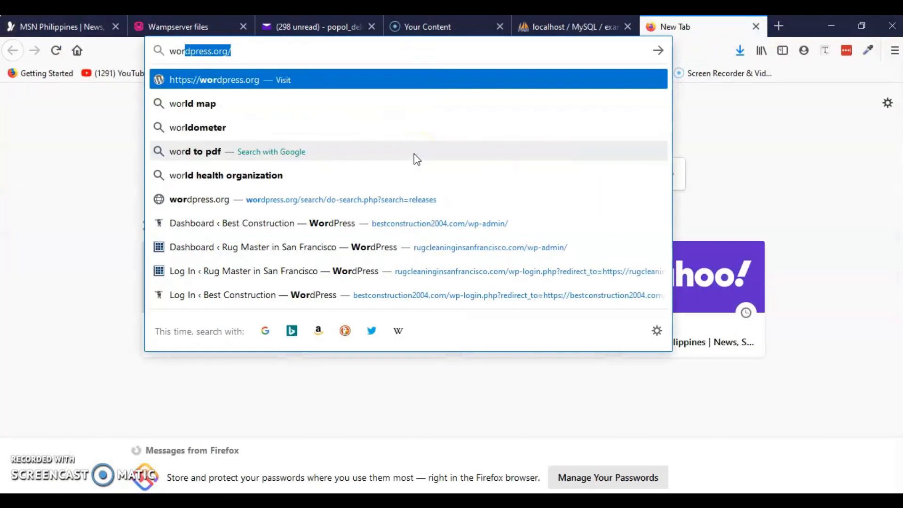
pyautogui.press('Return')
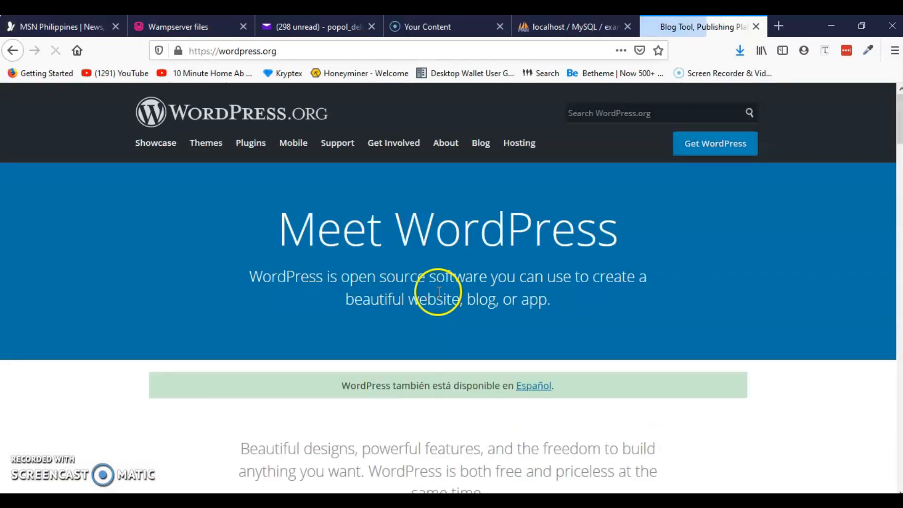
pyautogui.click(724, 148)
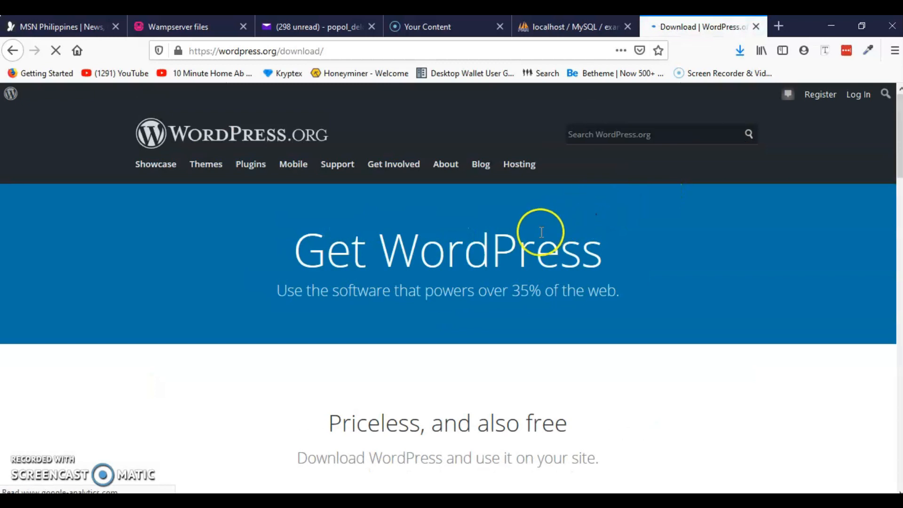
pyautogui.scroll(-4, 493, 272)
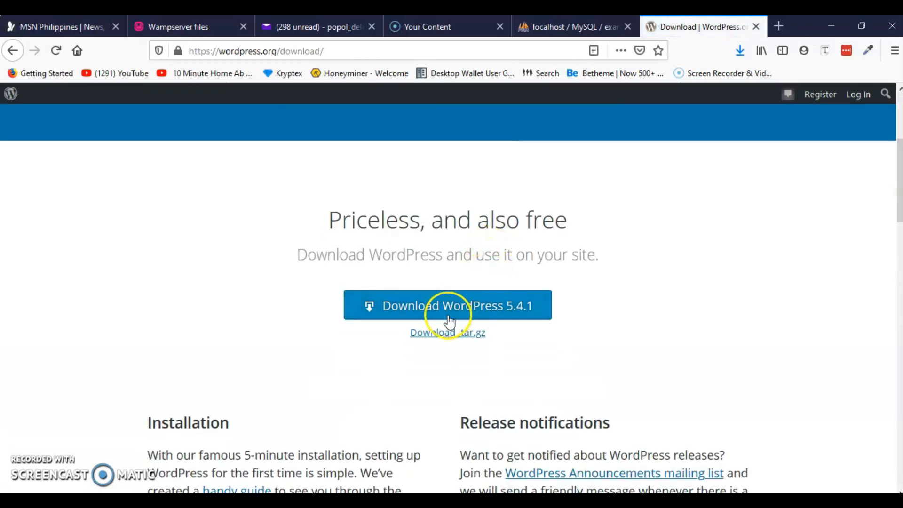
# Save wordpress-5.4.1.zip and open its folder from Firefox's downloads list.
pyautogui.click(480, 297)
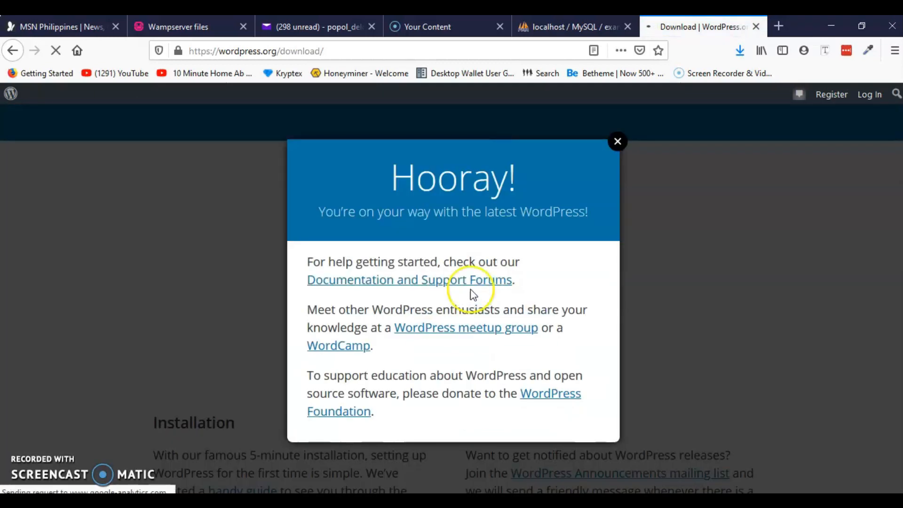
pyautogui.click(690, 361)
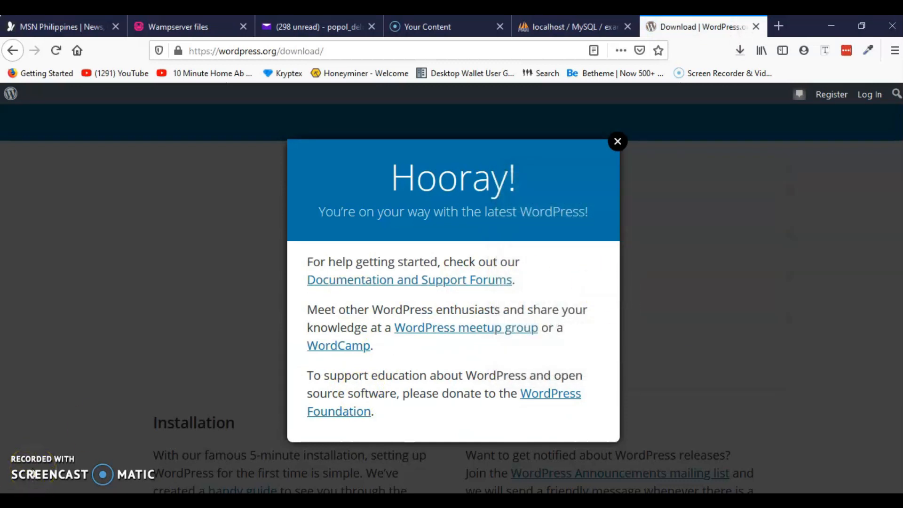
pyautogui.click(740, 53)
pyautogui.click(731, 83)
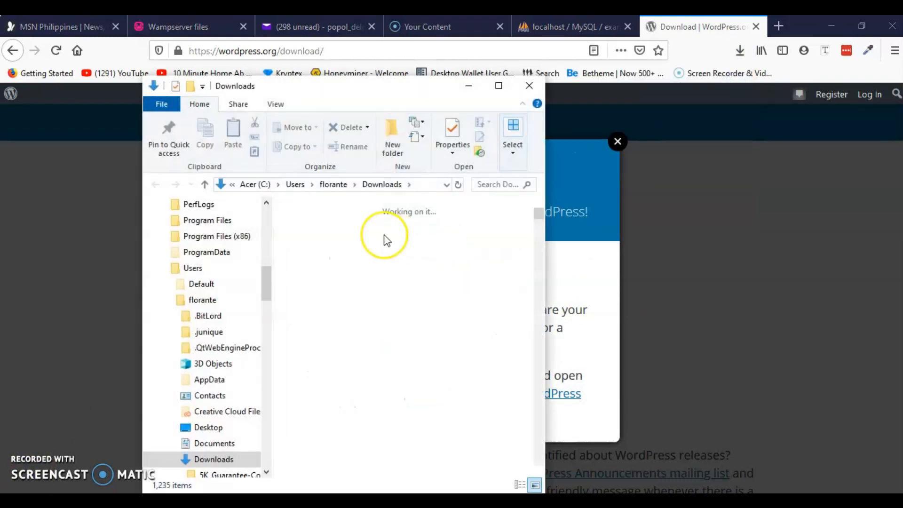
# Cut wordpress-5.4.1.zip from Downloads and paste it into the wamp64\www folder.
pyautogui.hotkey('ctrl', 'x')
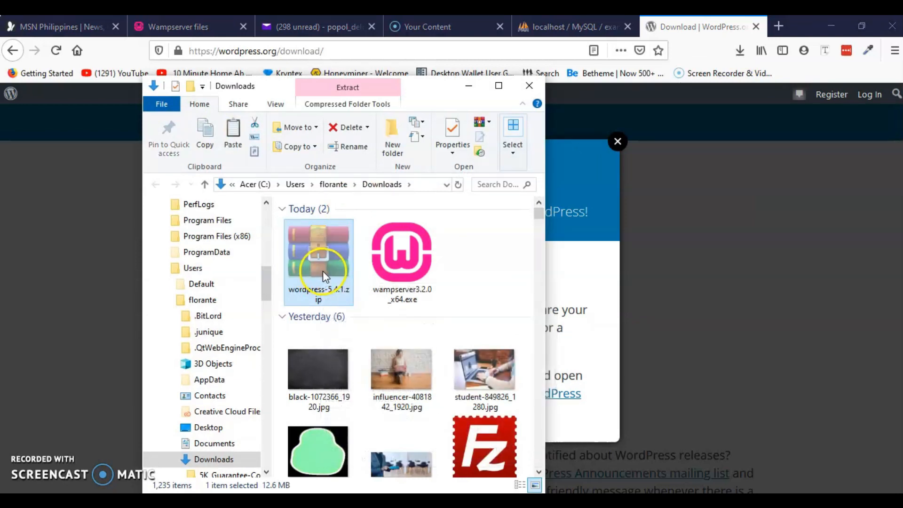
pyautogui.click(306, 503)
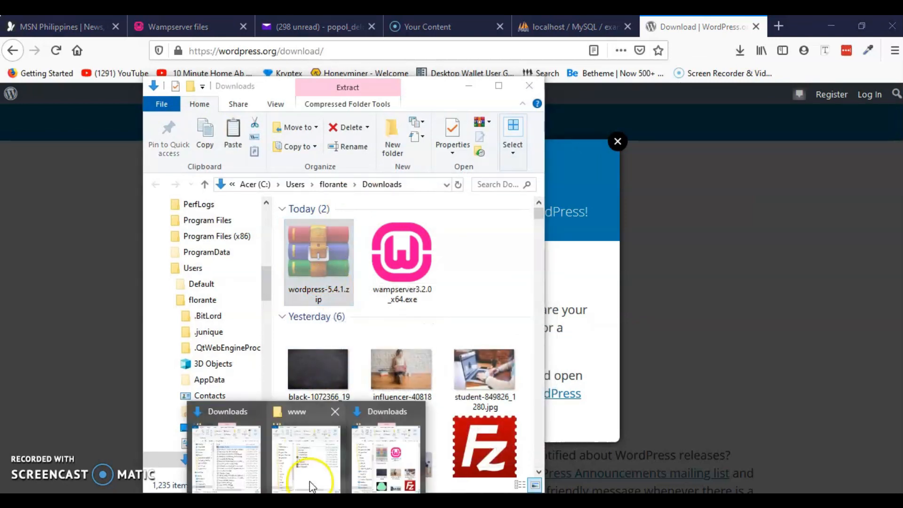
pyautogui.click(306, 451)
pyautogui.moveTo(380, 78); pyautogui.dragTo(438, 69)
pyautogui.rightClick(359, 389)
pyautogui.hotkey('ctrl', 'v')
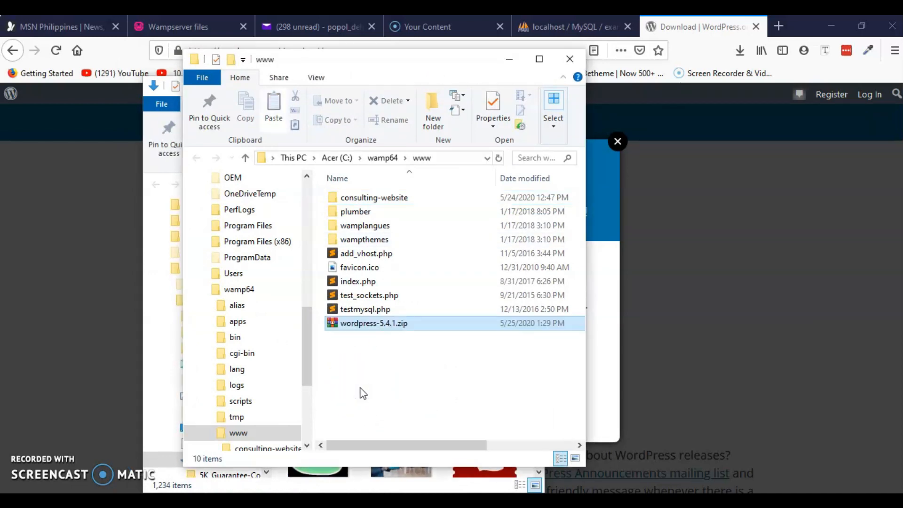
pyautogui.click(362, 379)
pyautogui.click(374, 324)
pyautogui.click(369, 373)
# Create a Practice-1 folder in www and move the WordPress zip into it.
pyautogui.click(433, 106)
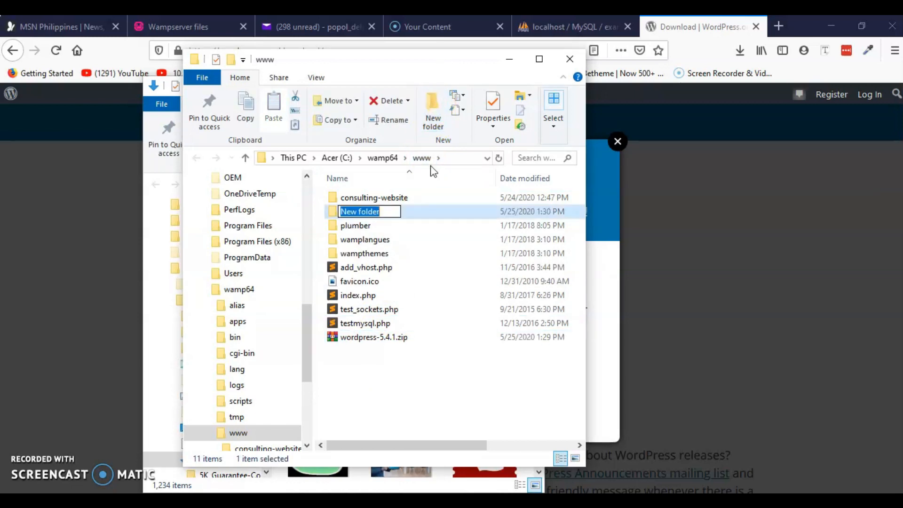
pyautogui.write('Practice-')
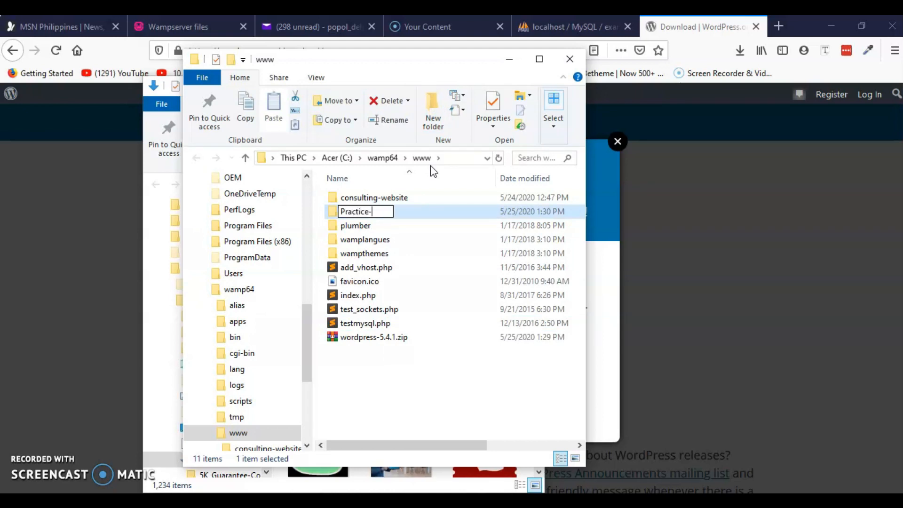
pyautogui.click(380, 395)
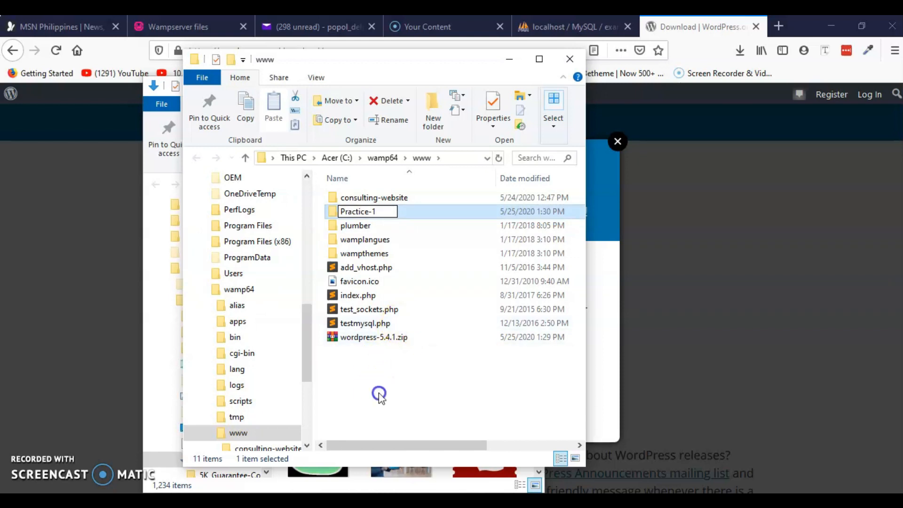
pyautogui.click(366, 340)
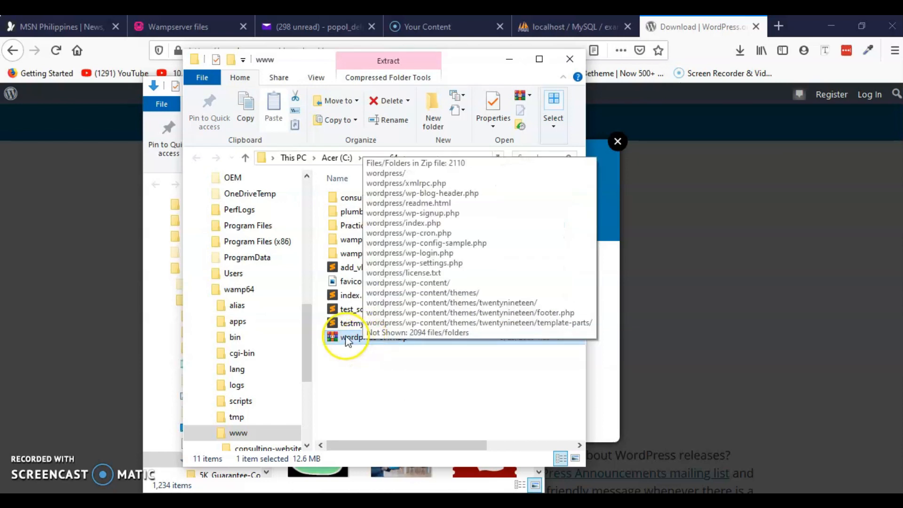
pyautogui.moveTo(347, 339); pyautogui.dragTo(363, 228)
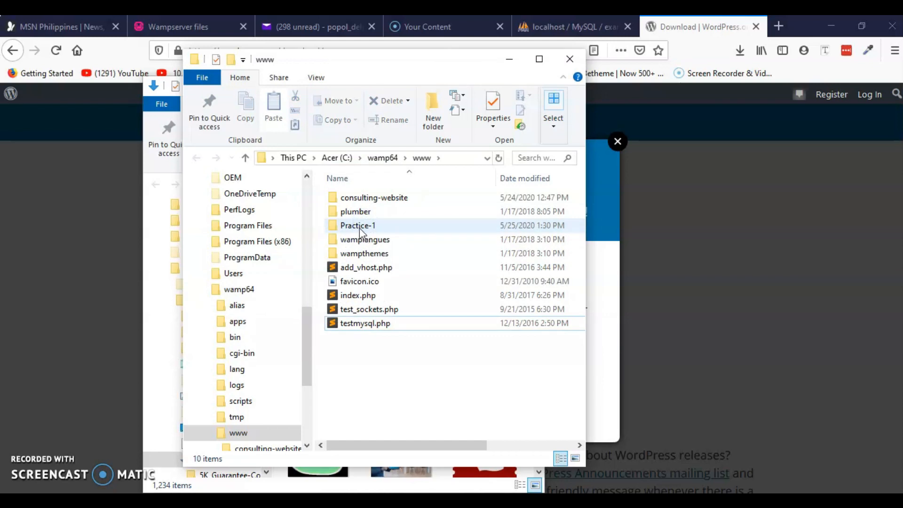
# Extract wordpress-5.4.1.zip inside Practice-1 using WinRAR's Extract Here.
pyautogui.doubleClick(360, 226)
pyautogui.click(347, 197)
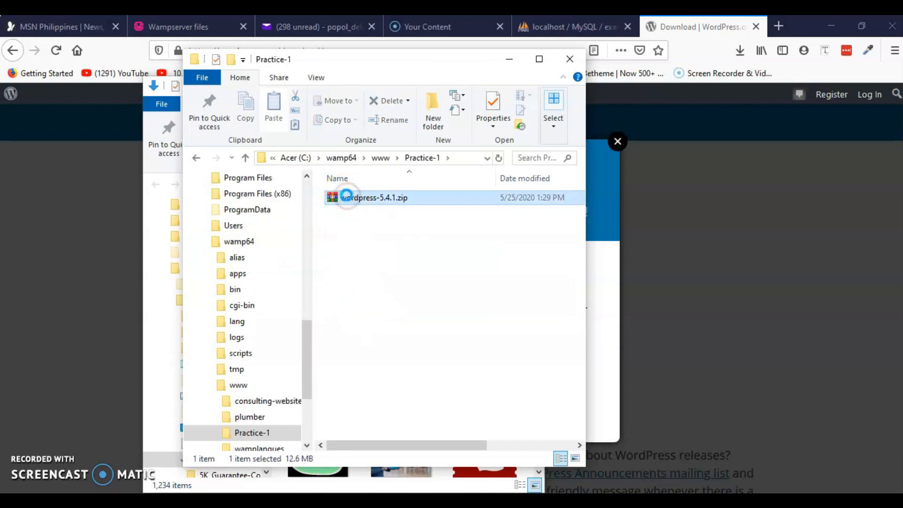
pyautogui.rightClick(347, 196)
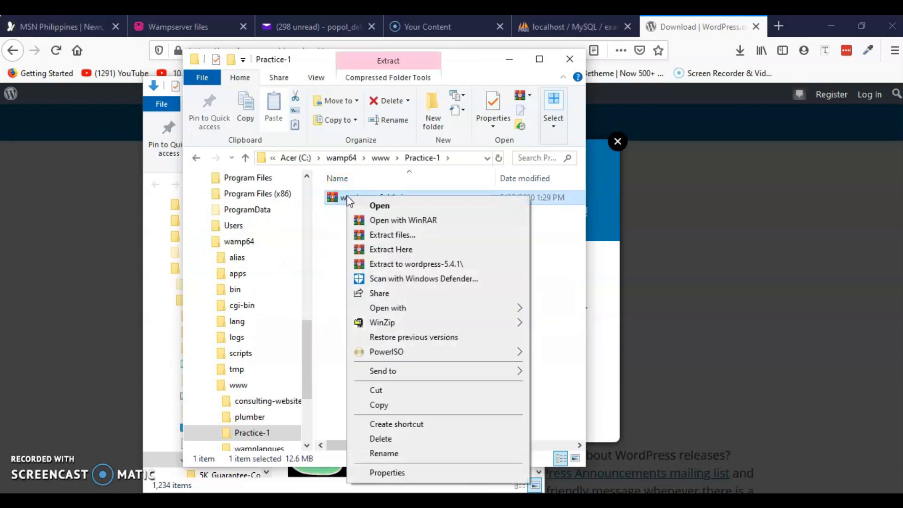
pyautogui.click(401, 251)
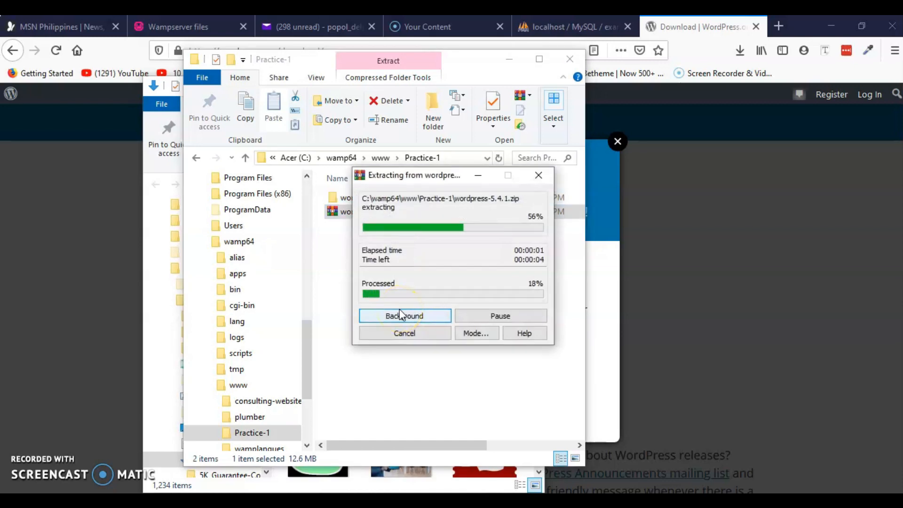
pyautogui.moveTo(447, 187); pyautogui.dragTo(706, 200)
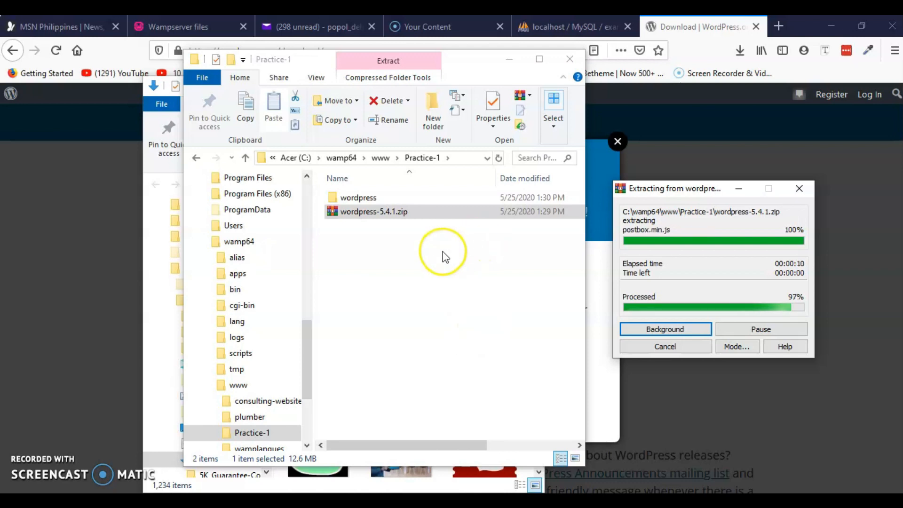
# Delete wordpress-5.4.1.zip so only the extracted wordpress folder remains.
pyautogui.click(404, 273)
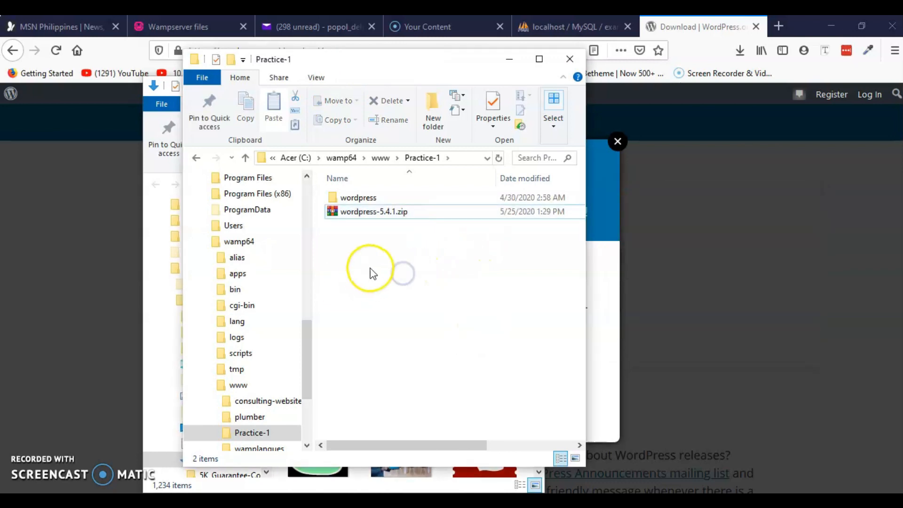
pyautogui.click(362, 216)
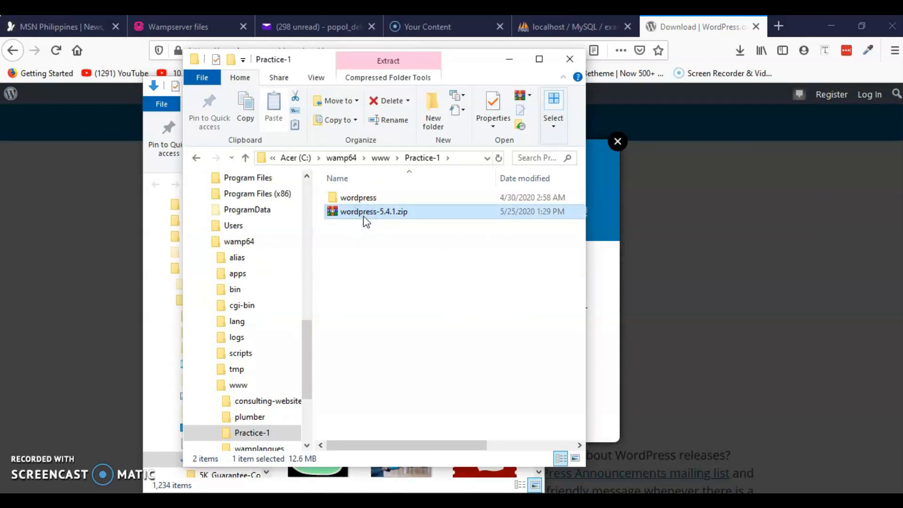
pyautogui.press('Delete')
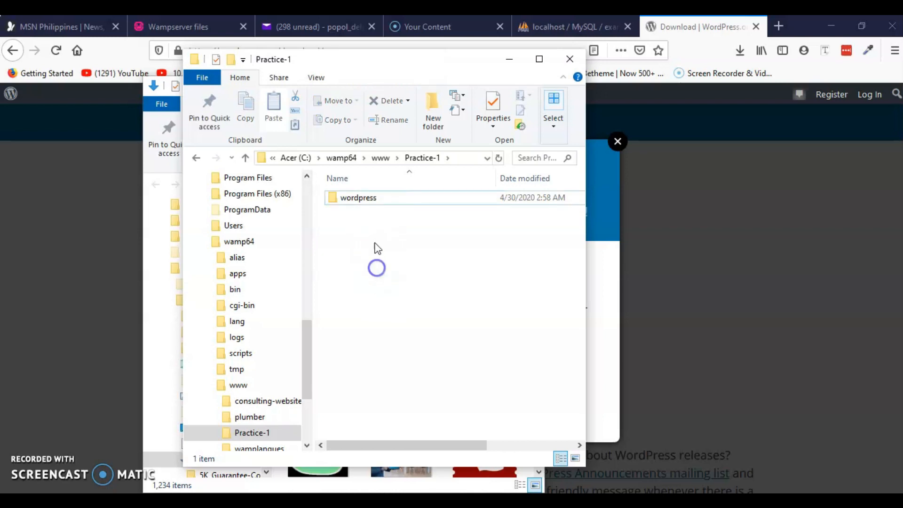
pyautogui.click(360, 199)
# Move the 19 WordPress files up into Practice-1 and delete the empty wordpress folder.
pyautogui.doubleClick(349, 198)
pyautogui.click(346, 212)
pyautogui.hotkey('ctrl', 'a')
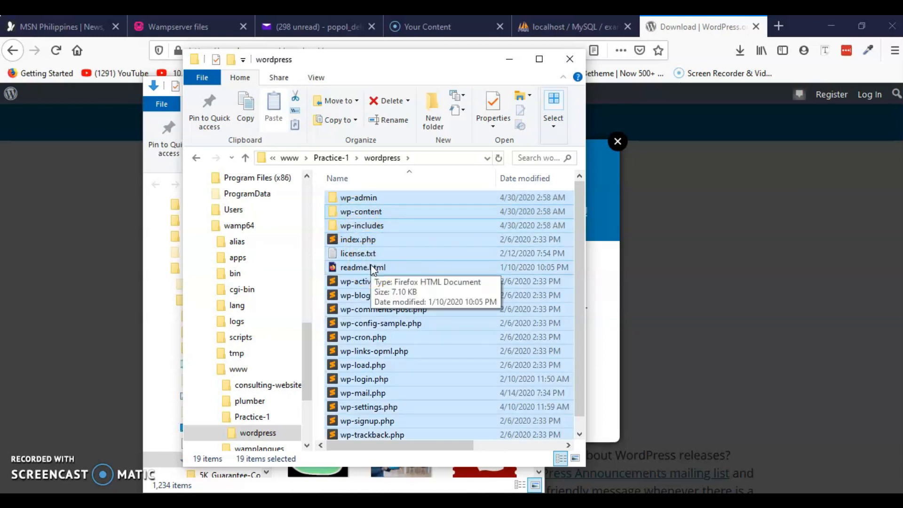
pyautogui.click(196, 158)
pyautogui.click(388, 306)
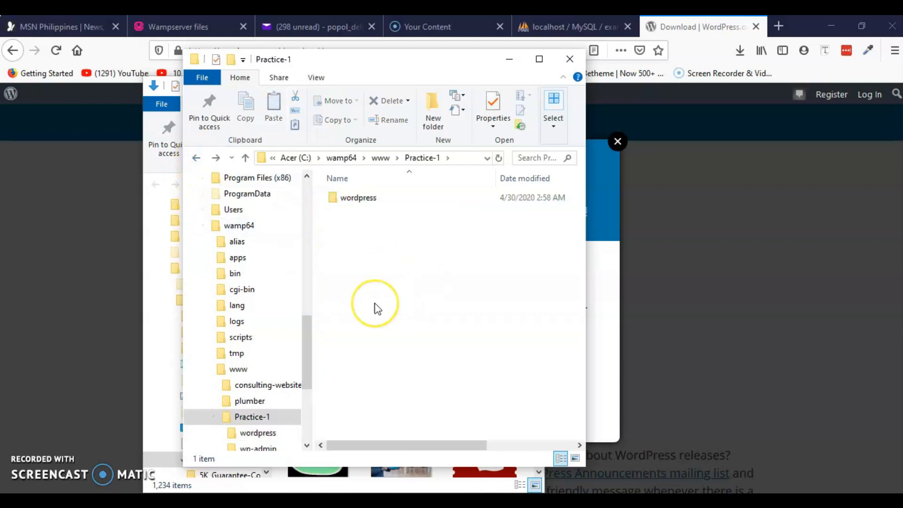
pyautogui.hotkey('ctrl', 'v')
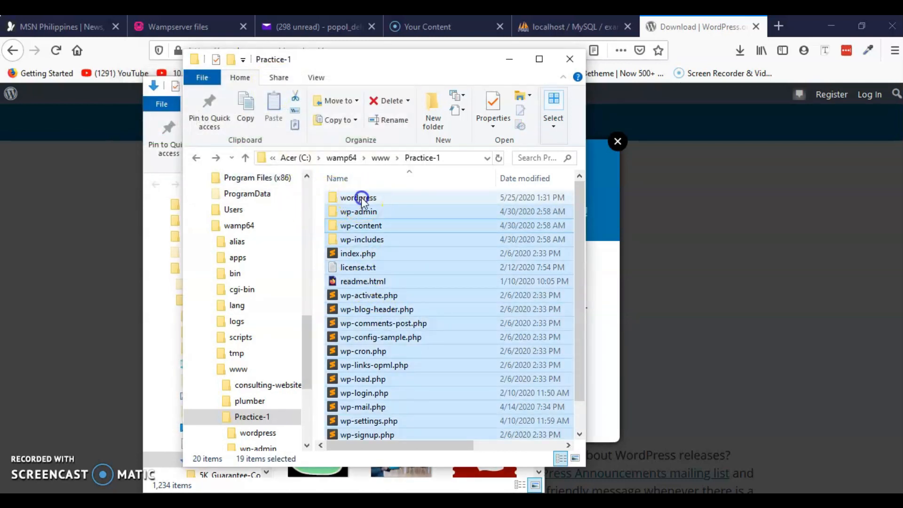
pyautogui.click(359, 197)
pyautogui.press('Delete')
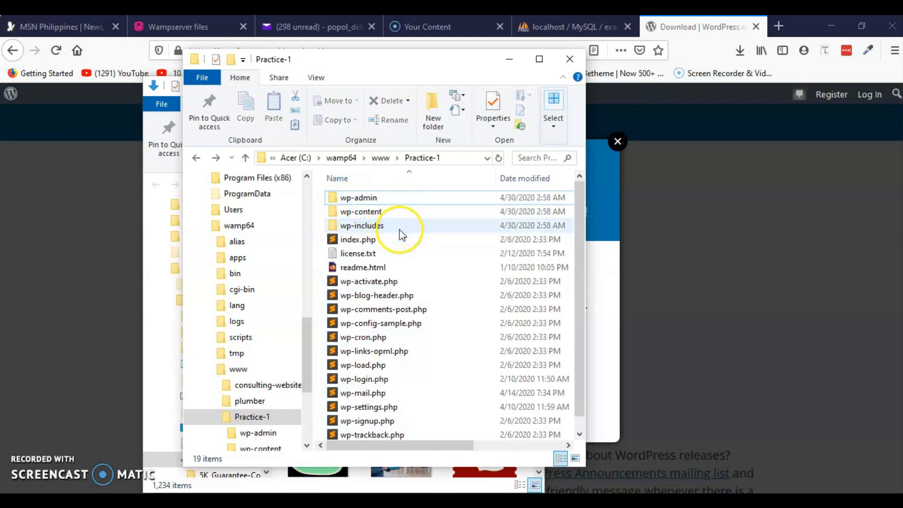
# Reopen Practice-1 from www to check its WordPress files, then minimize the window.
pyautogui.click(197, 158)
pyautogui.click(399, 372)
pyautogui.click(399, 60)
pyautogui.moveTo(399, 61); pyautogui.dragTo(420, 60)
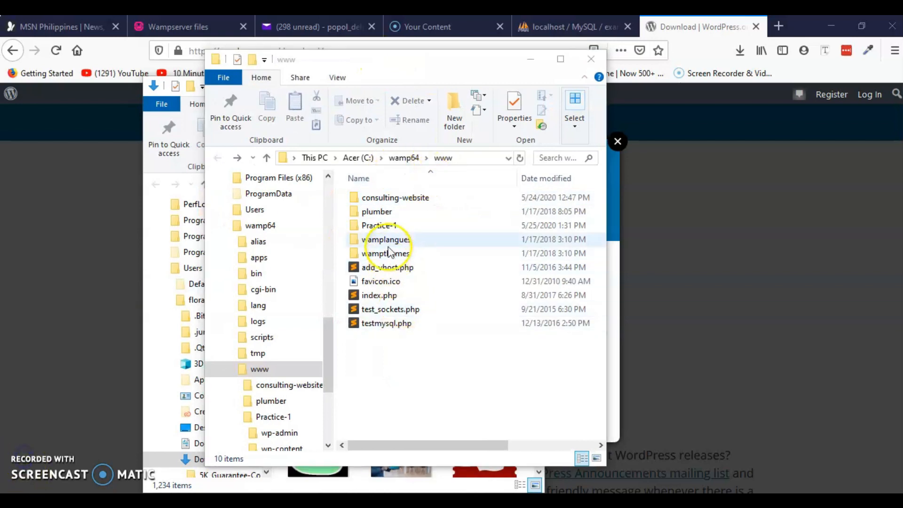
pyautogui.click(383, 229)
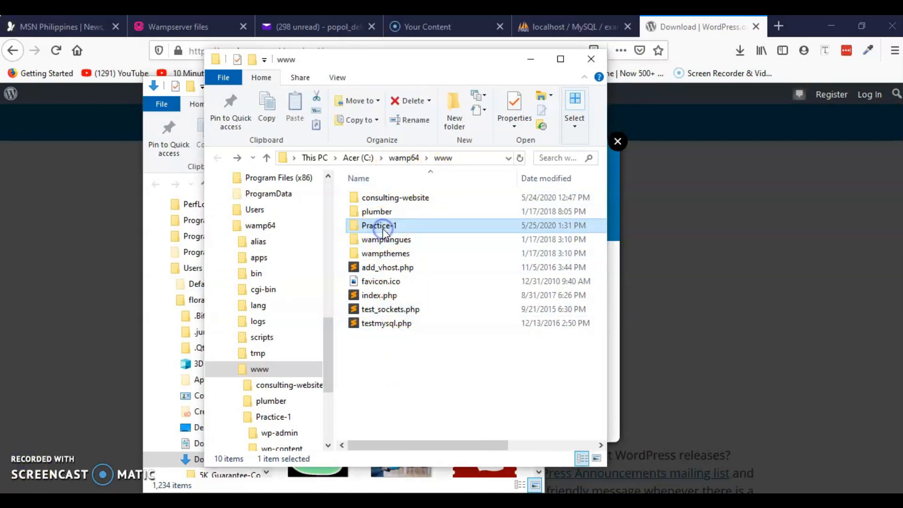
pyautogui.doubleClick(375, 227)
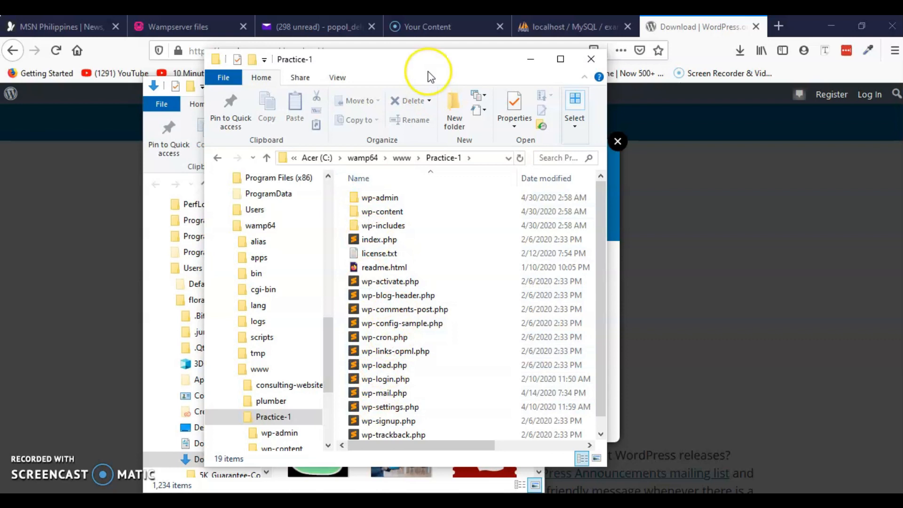
pyautogui.moveTo(457, 69); pyautogui.dragTo(375, 72)
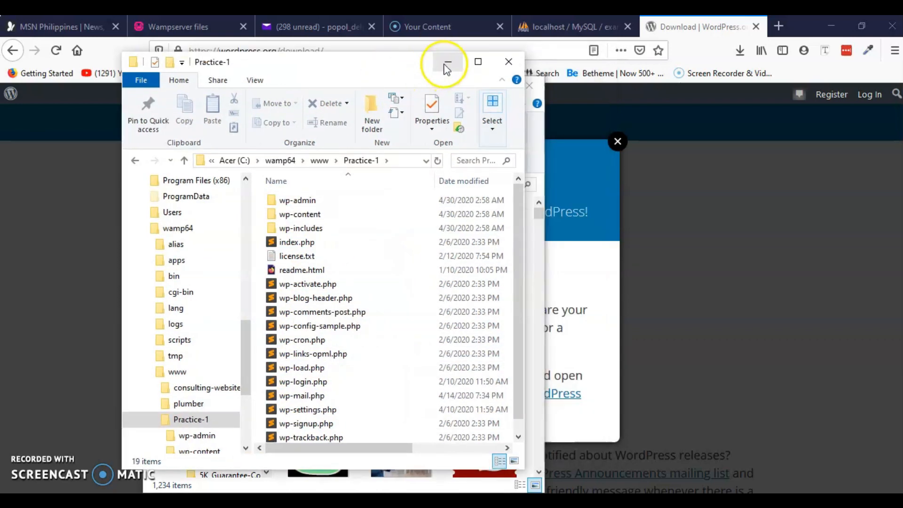
pyautogui.click(448, 62)
# Replace the phpMyAdmin address with plain localhost to load the WampServer homepage.
pyautogui.click(566, 24)
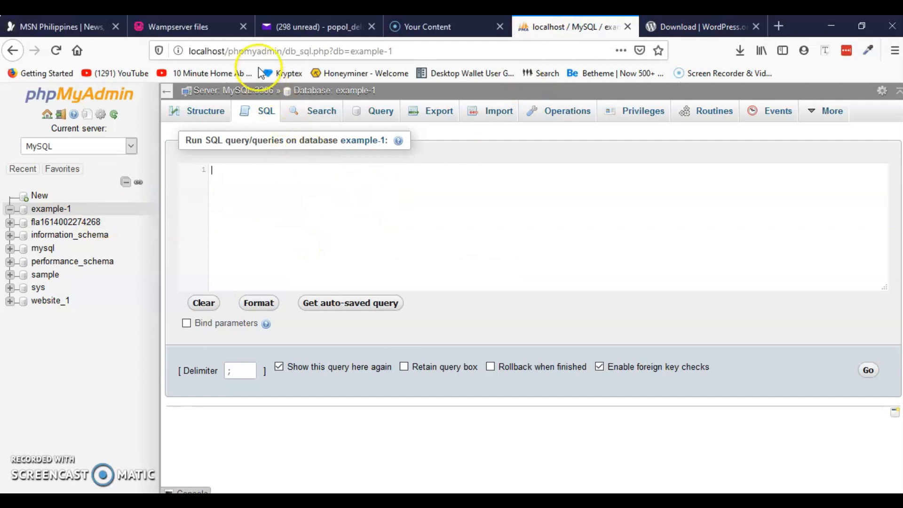
pyautogui.click(244, 51)
pyautogui.click(234, 51)
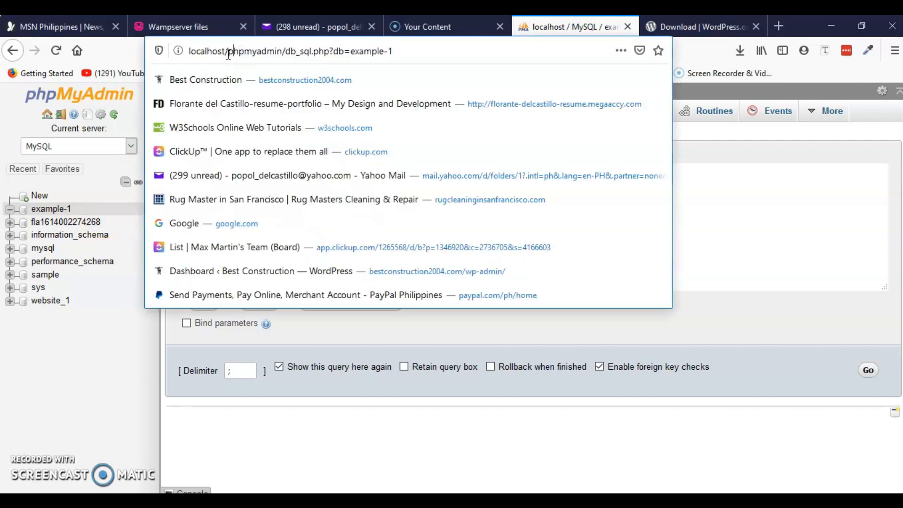
pyautogui.moveTo(229, 52); pyautogui.dragTo(439, 65)
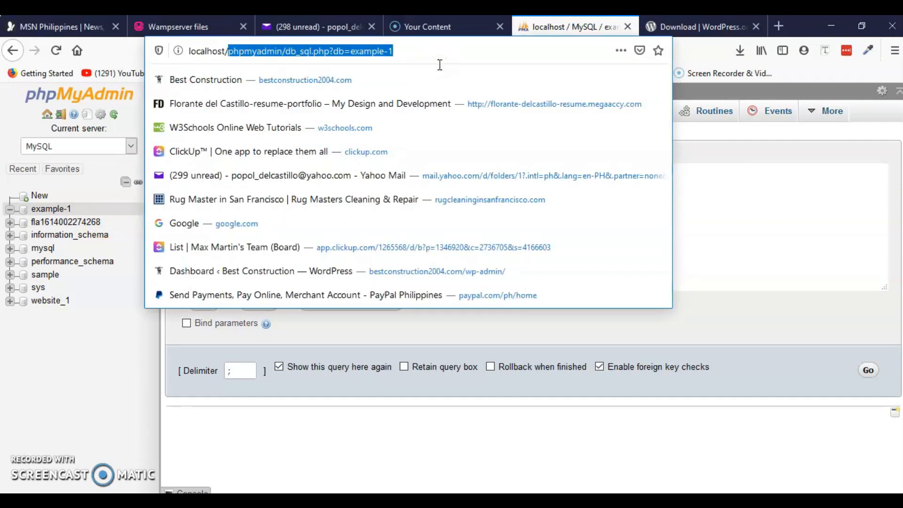
pyautogui.press('BackSpace')
pyautogui.press('Return')
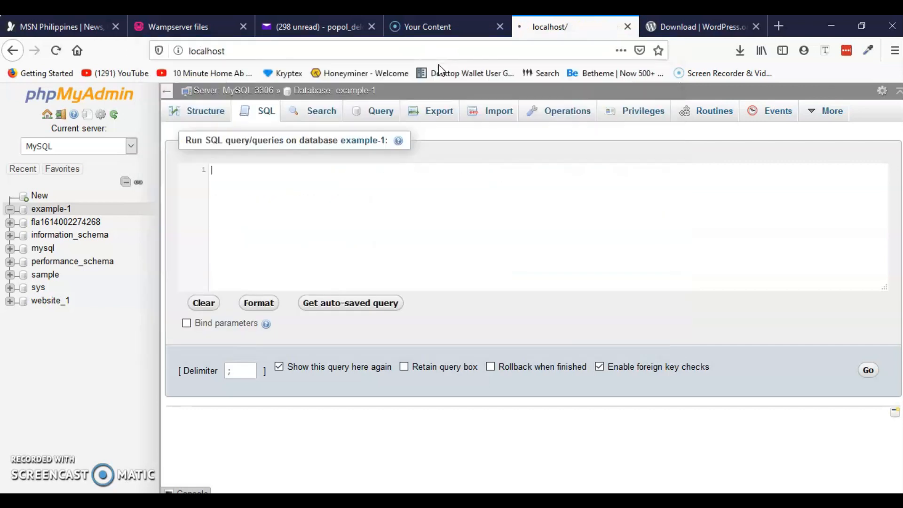
pyautogui.scroll(-3, 184, 307)
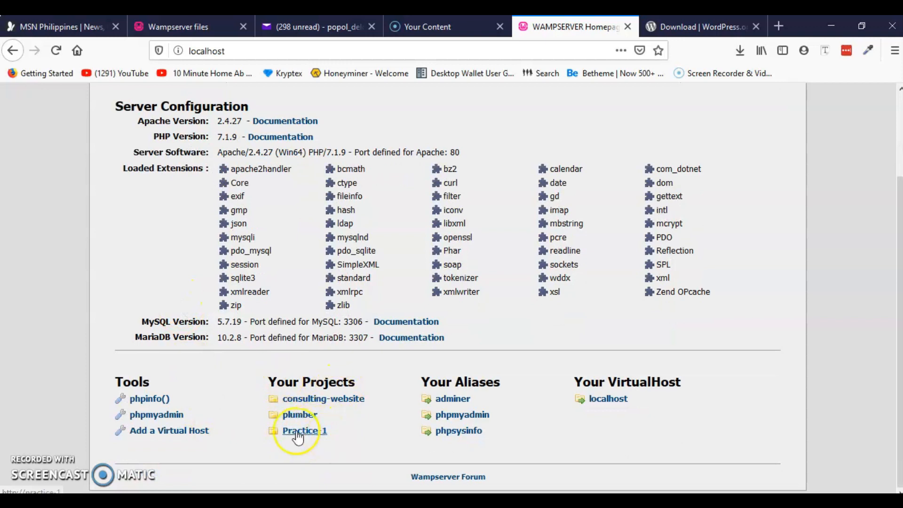
# Go to localhost/Practice-1 to start the WordPress setup.
pyautogui.click(237, 51)
pyautogui.click(215, 52)
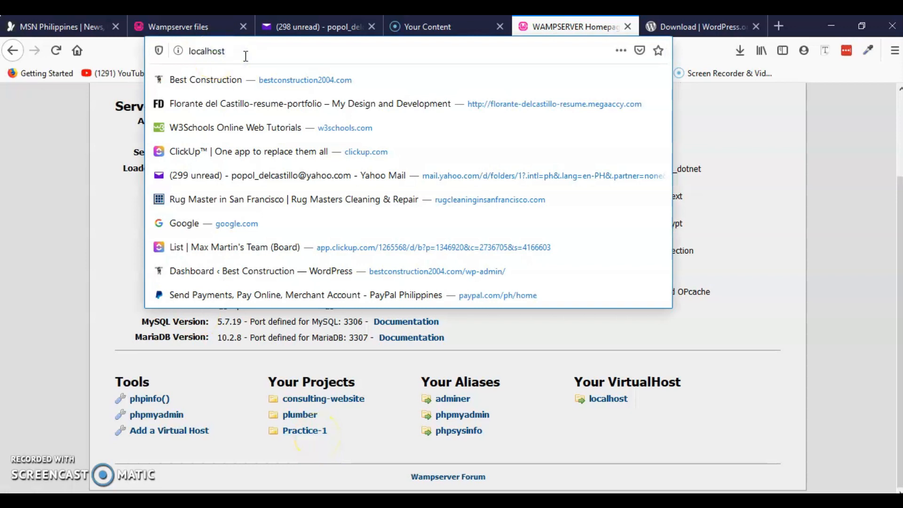
pyautogui.write('/')
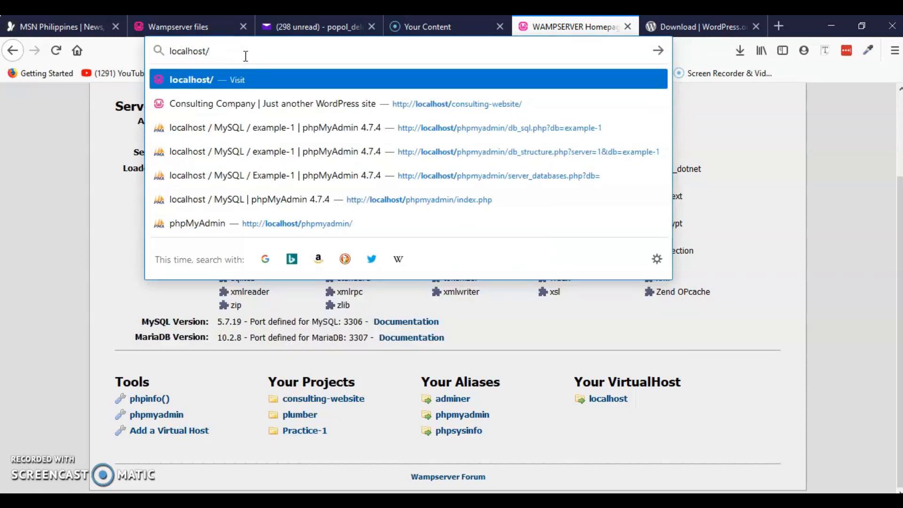
pyautogui.write('Pr')
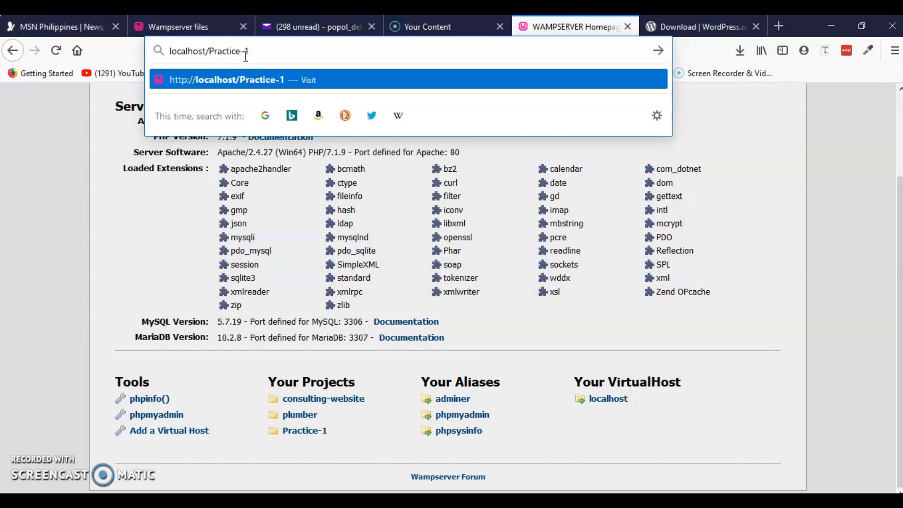
pyautogui.write('actice-1')
pyautogui.press('Return')
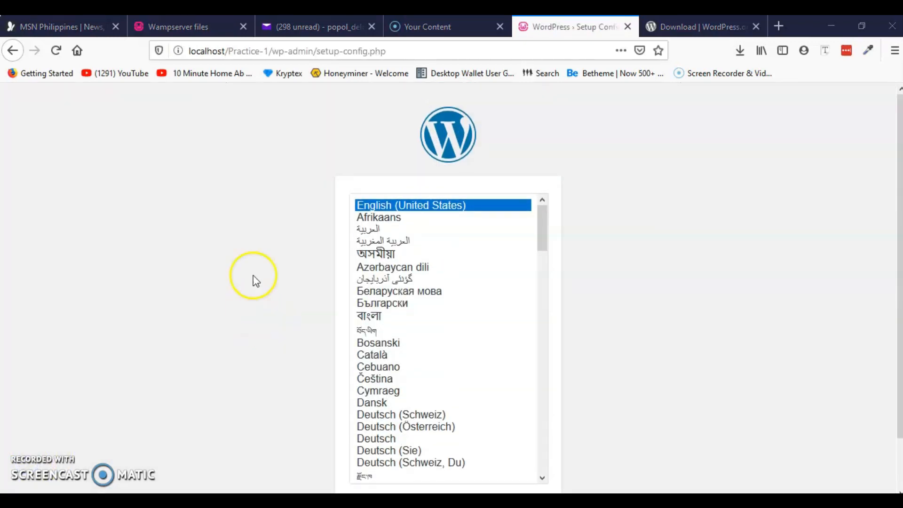
# Keep English (United States) as the installation language and continue.
pyautogui.scroll(-2, 282, 242)
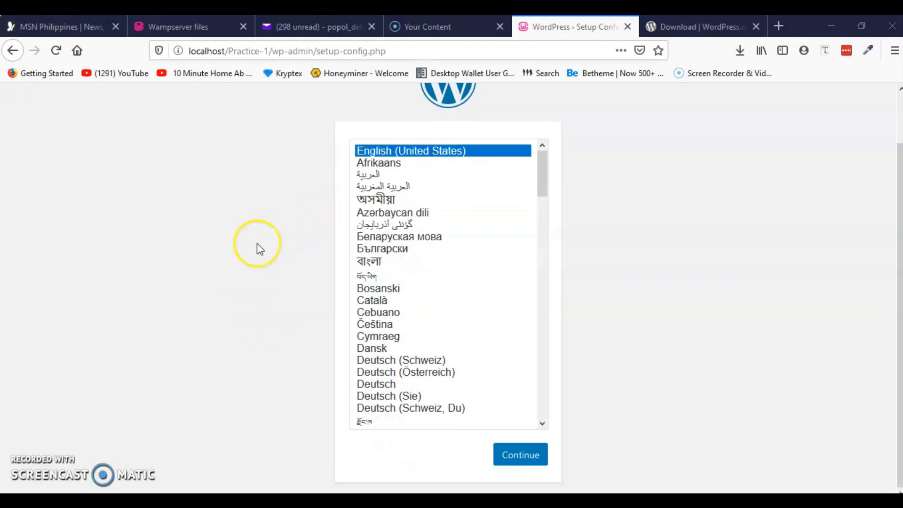
pyautogui.scroll(2, 258, 246)
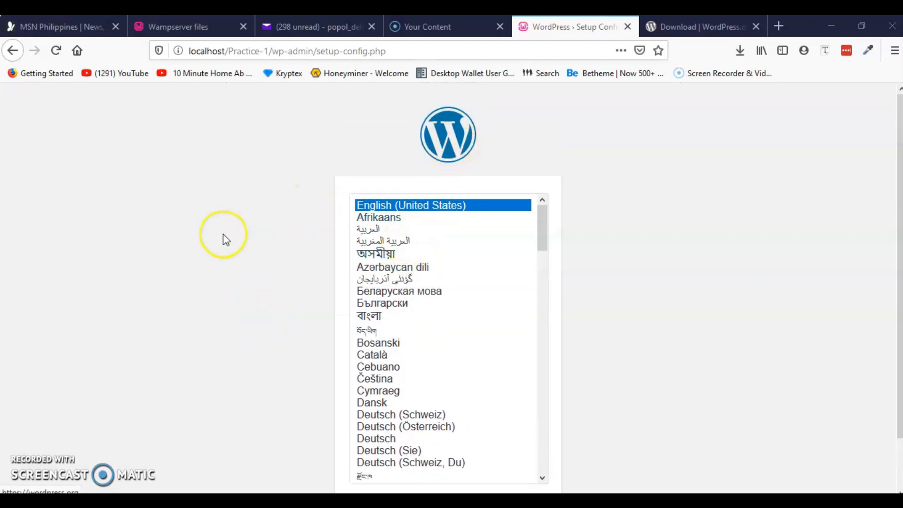
pyautogui.scroll(-2, 256, 241)
pyautogui.scroll(2, 385, 256)
pyautogui.scroll(-4, 419, 291)
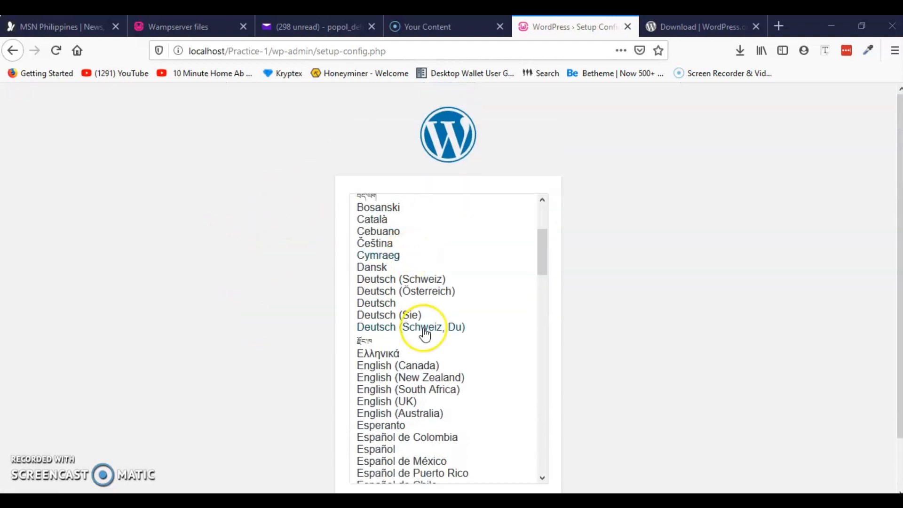
pyautogui.scroll(-2, 588, 357)
pyautogui.scroll(4, 470, 246)
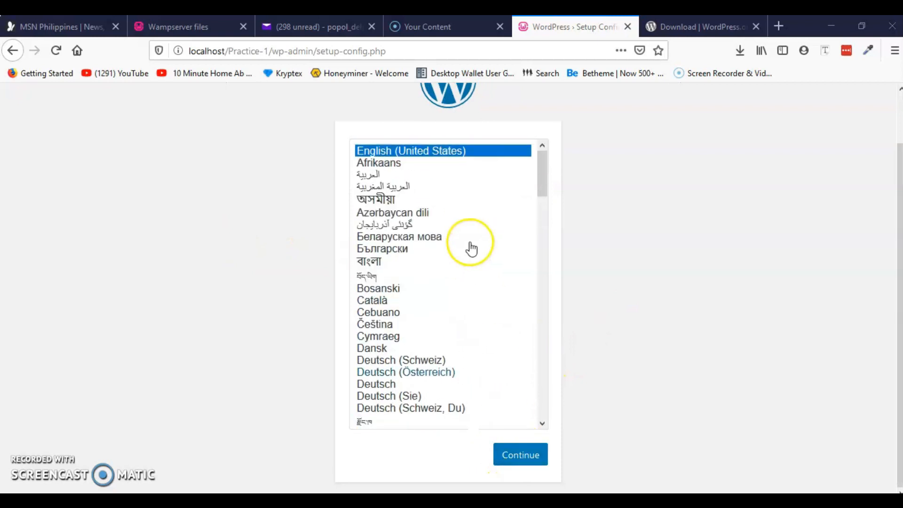
pyautogui.click(521, 460)
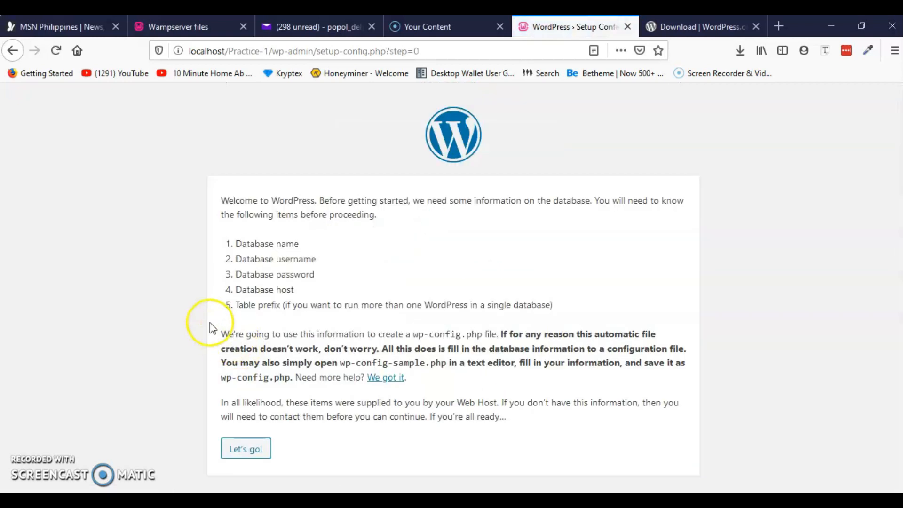
# Highlight the required database name, username, password and host details.
pyautogui.moveTo(235, 243); pyautogui.dragTo(303, 238)
pyautogui.moveTo(235, 259); pyautogui.dragTo(313, 253)
pyautogui.moveTo(236, 274); pyautogui.dragTo(321, 273)
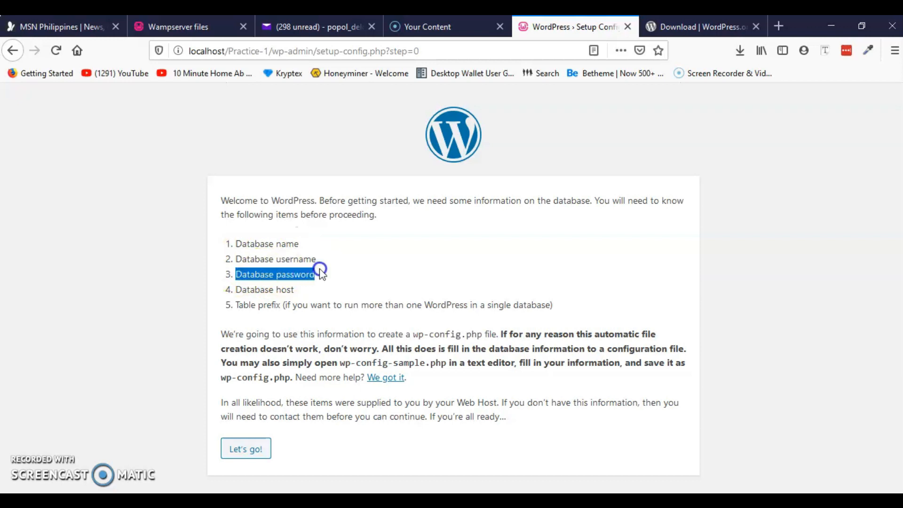
pyautogui.moveTo(236, 290); pyautogui.dragTo(294, 289)
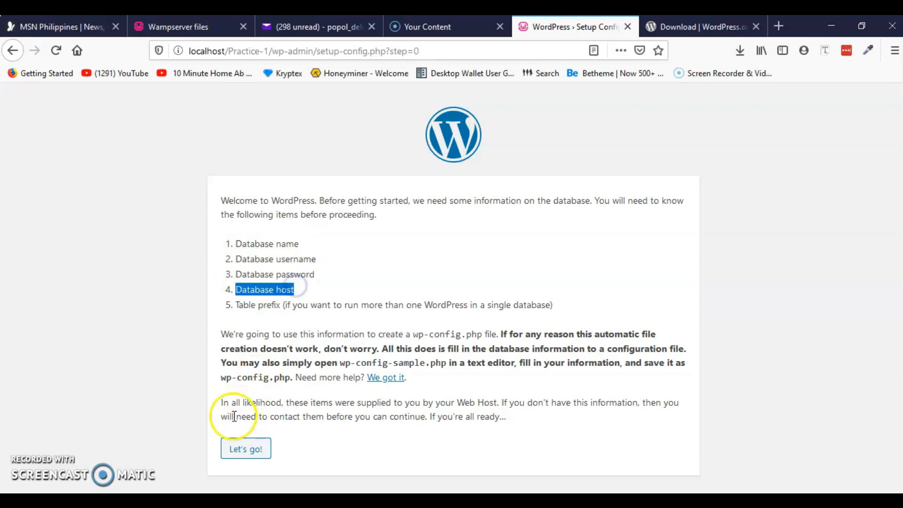
# Enter example-1 from the notes as Database Name and root as Username.
pyautogui.click(246, 449)
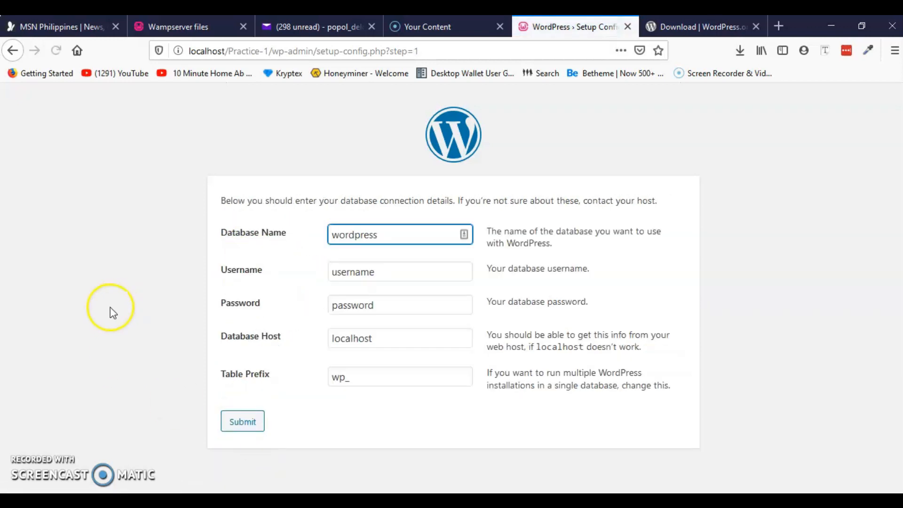
pyautogui.click(397, 237)
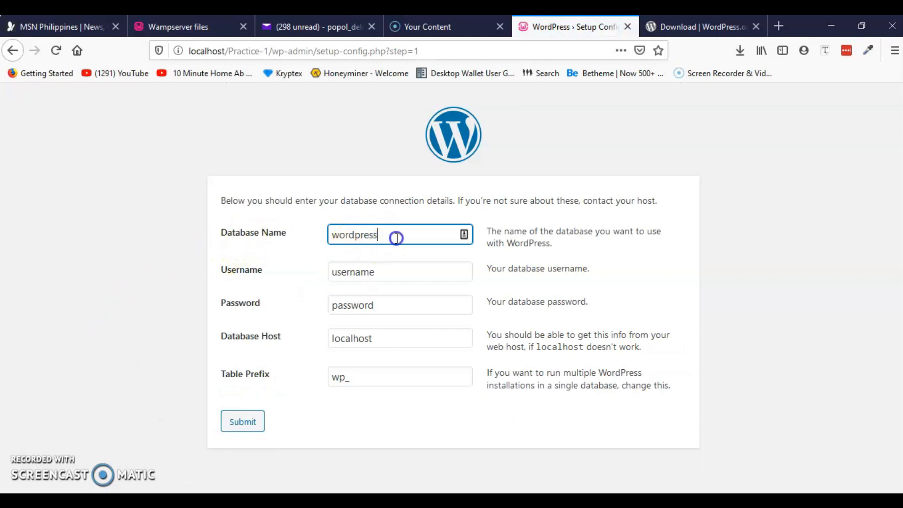
pyautogui.moveTo(396, 237); pyautogui.dragTo(330, 234)
pyautogui.hotkey('alt', 'Tab')
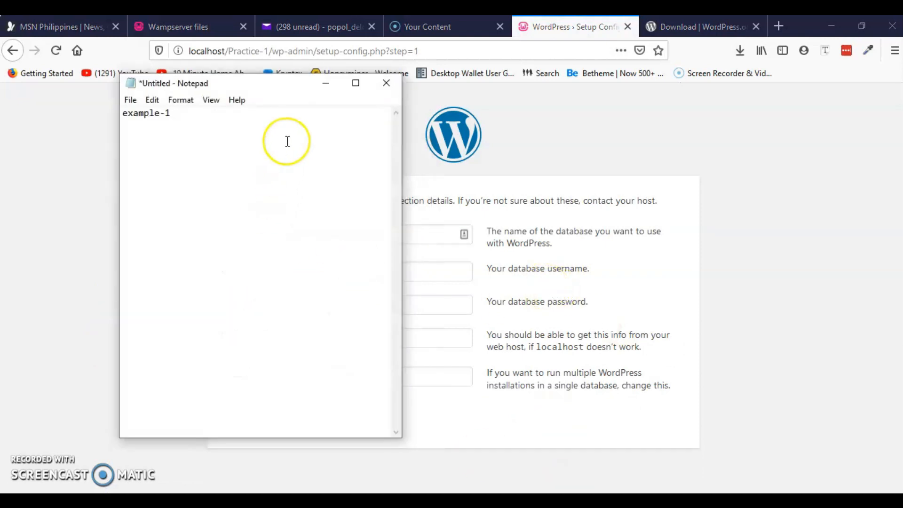
pyautogui.moveTo(274, 85); pyautogui.dragTo(666, 217)
pyautogui.moveTo(576, 246); pyautogui.dragTo(509, 245)
pyautogui.hotkey('ctrl', 'c')
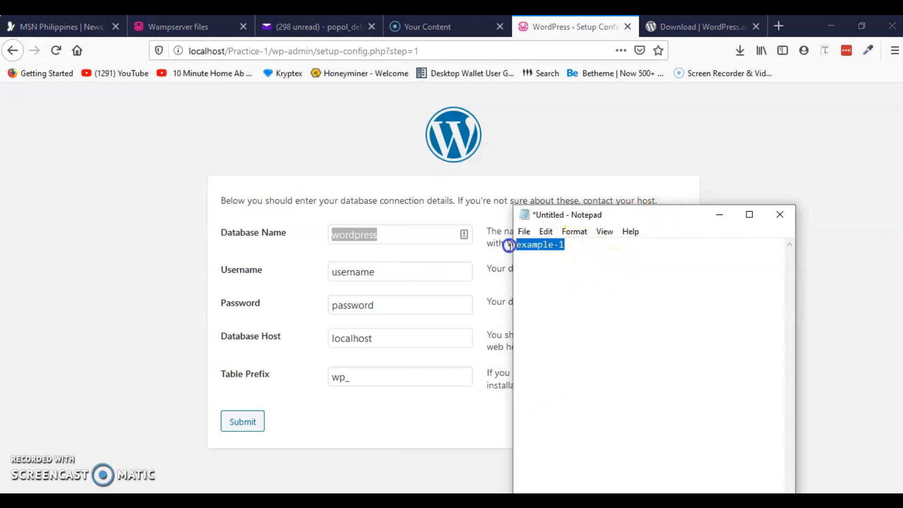
pyautogui.click(720, 216)
pyautogui.hotkey('ctrl', 'v')
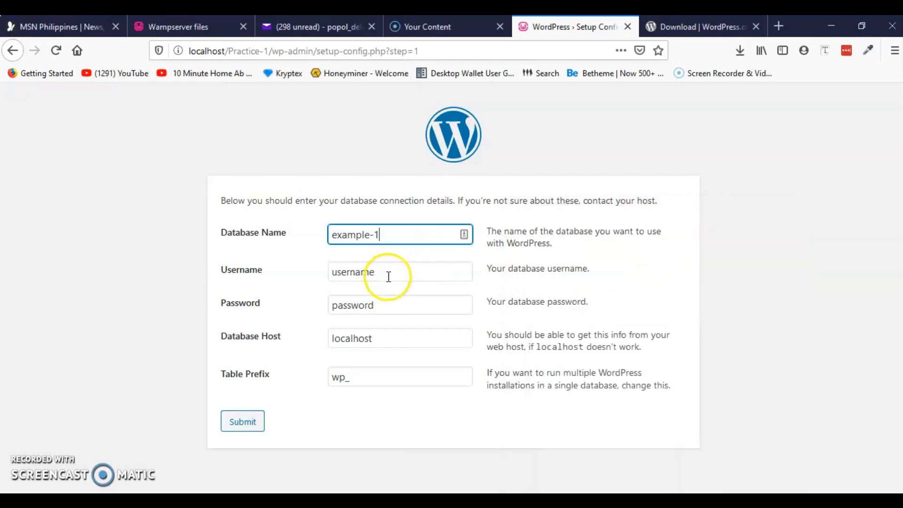
pyautogui.press('Tab')
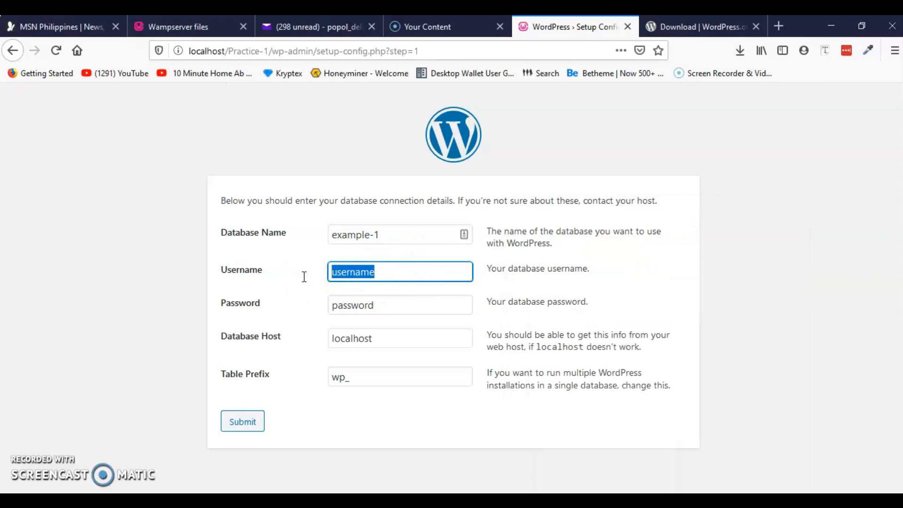
pyautogui.write('root')
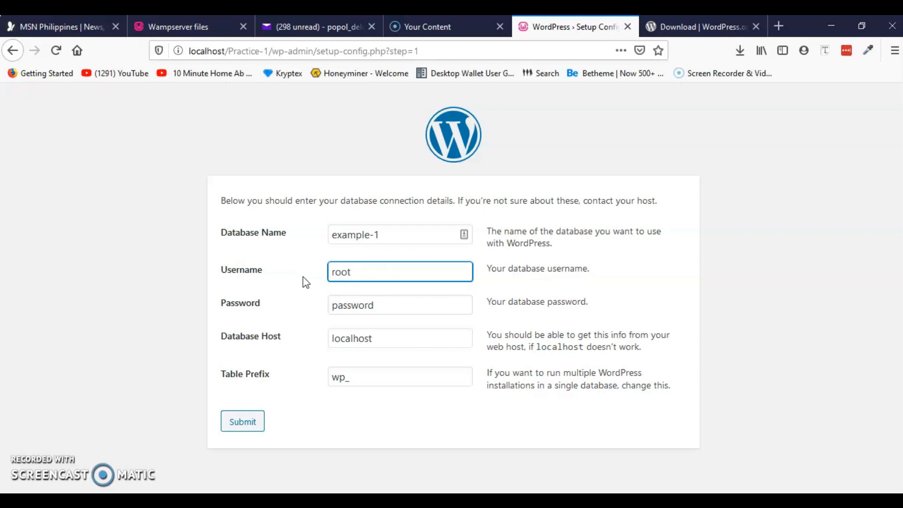
# Leave the password empty, keep host localhost, submit, and run the installation.
pyautogui.doubleClick(389, 307)
pyautogui.press('BackSpace')
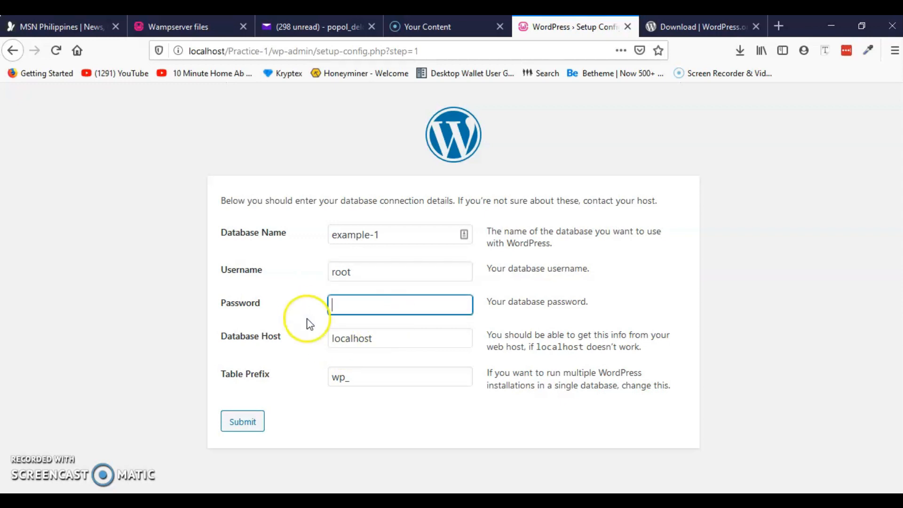
pyautogui.click(403, 341)
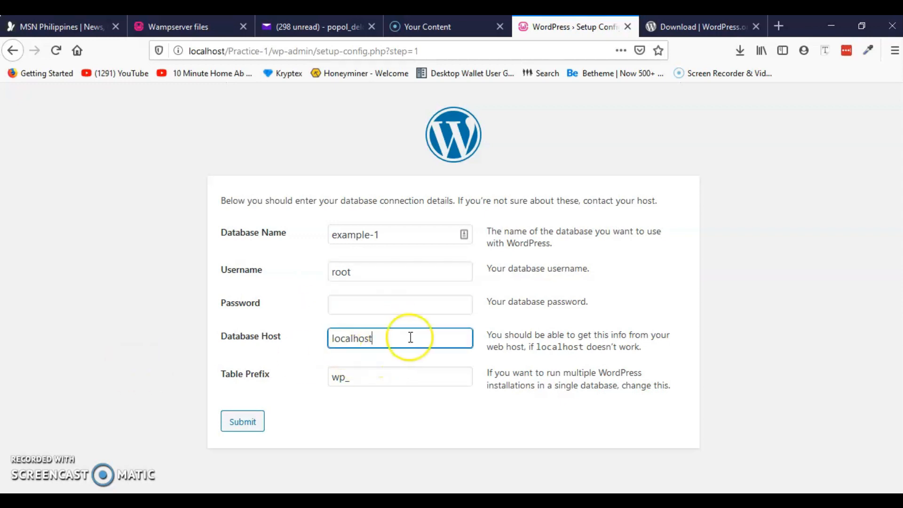
pyautogui.click(250, 426)
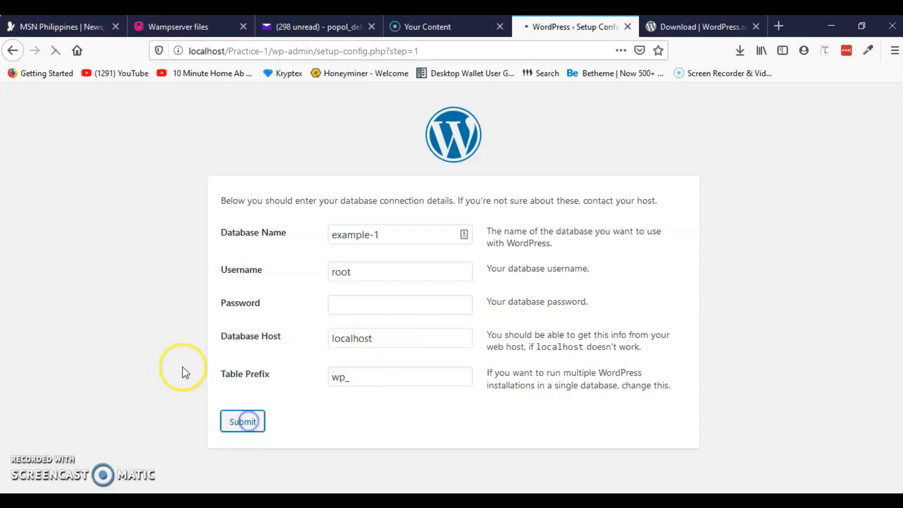
pyautogui.click(263, 246)
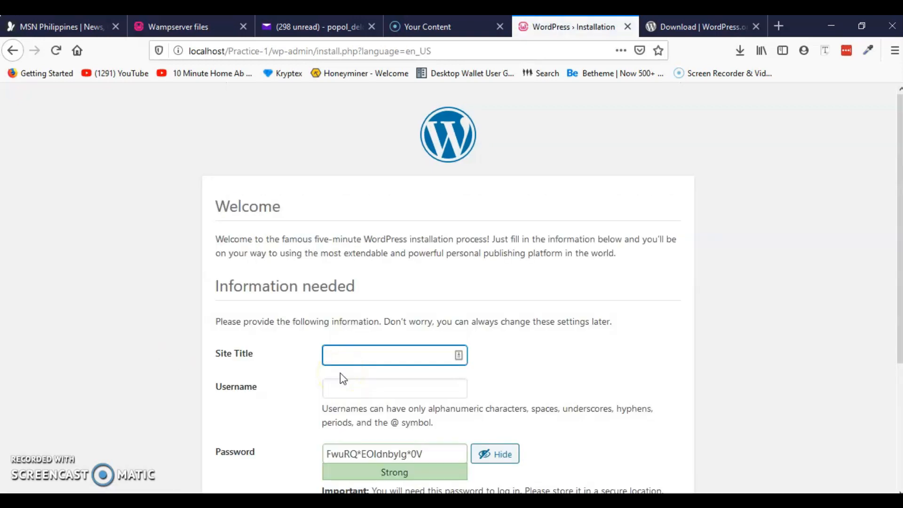
# Enter Practice-website as the site title.
pyautogui.scroll(-4, 282, 305)
pyautogui.scroll(3, 284, 314)
pyautogui.click(361, 317)
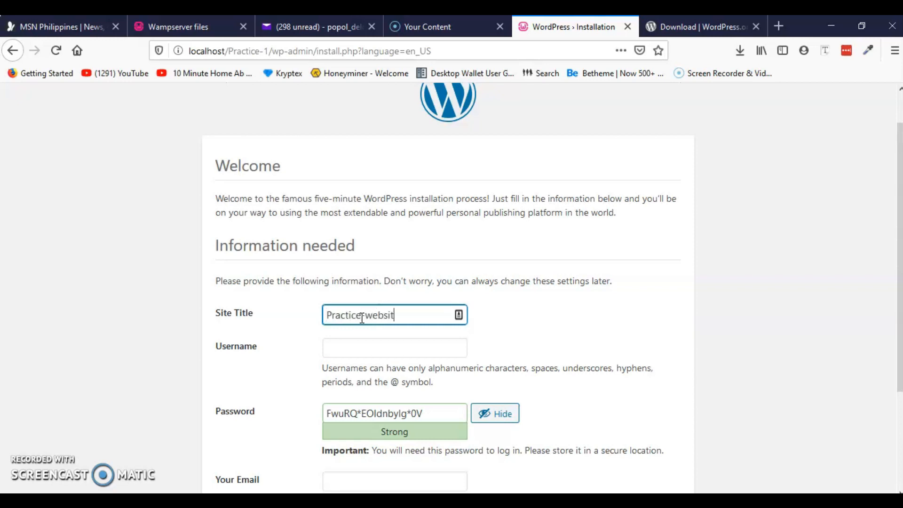
pyautogui.scroll(-1, 169, 312)
pyautogui.scroll(3, 267, 296)
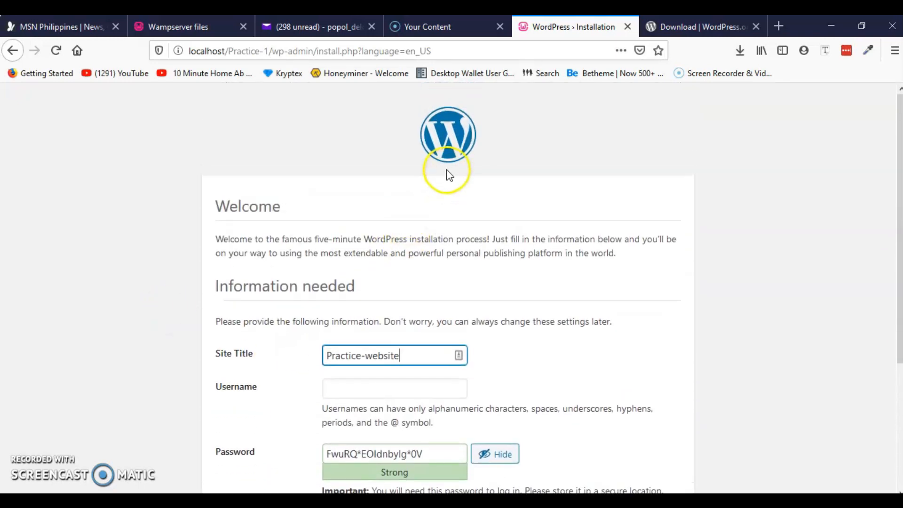
pyautogui.scroll(-3, 296, 302)
# Set the admin username to example and save it and the generated password in Notepad.
pyautogui.click(366, 253)
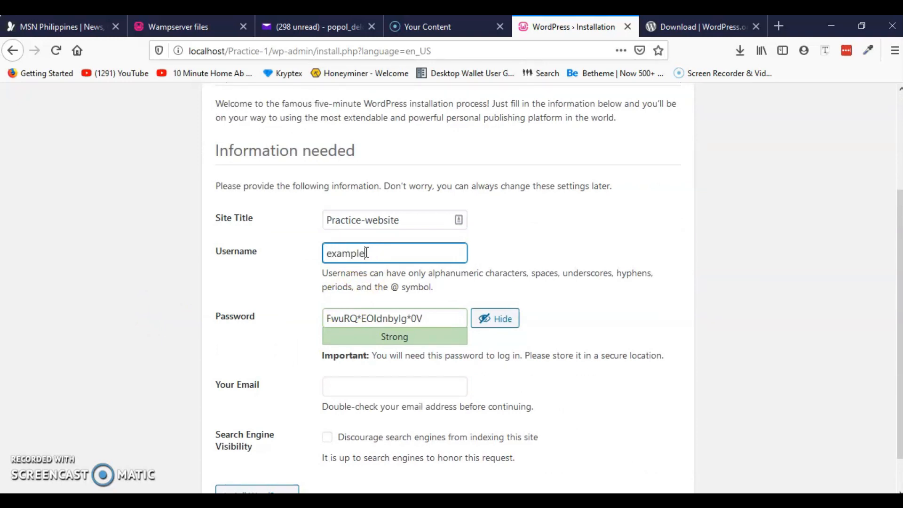
pyautogui.moveTo(366, 253); pyautogui.dragTo(312, 260)
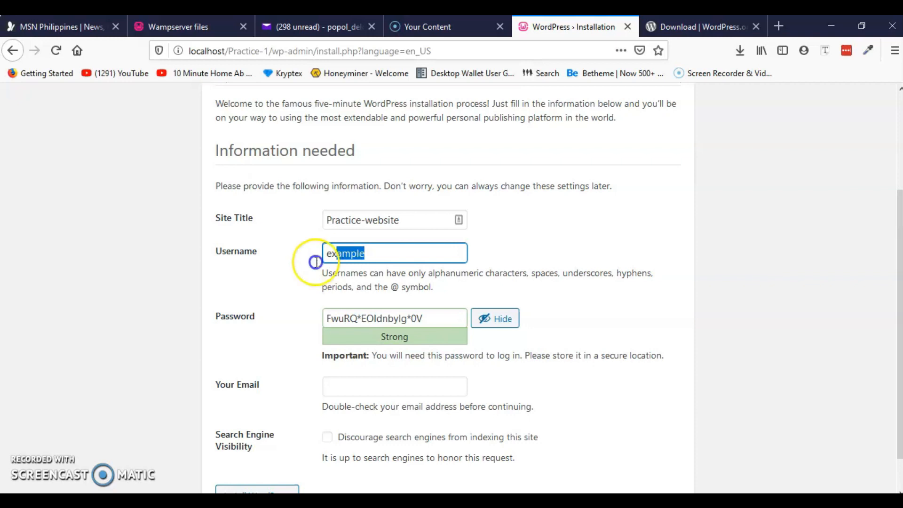
pyautogui.click(564, 499)
pyautogui.click(578, 254)
pyautogui.press('Return')
pyautogui.press('Return')
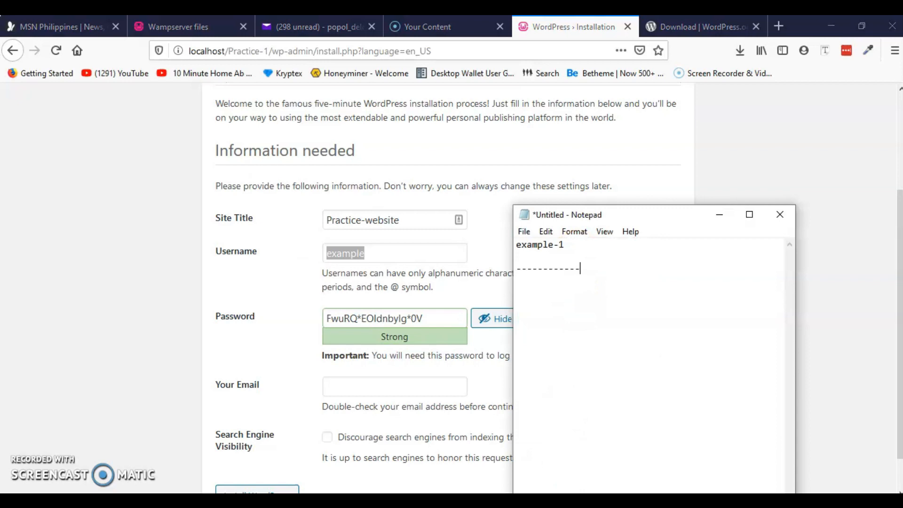
pyautogui.click(580, 259)
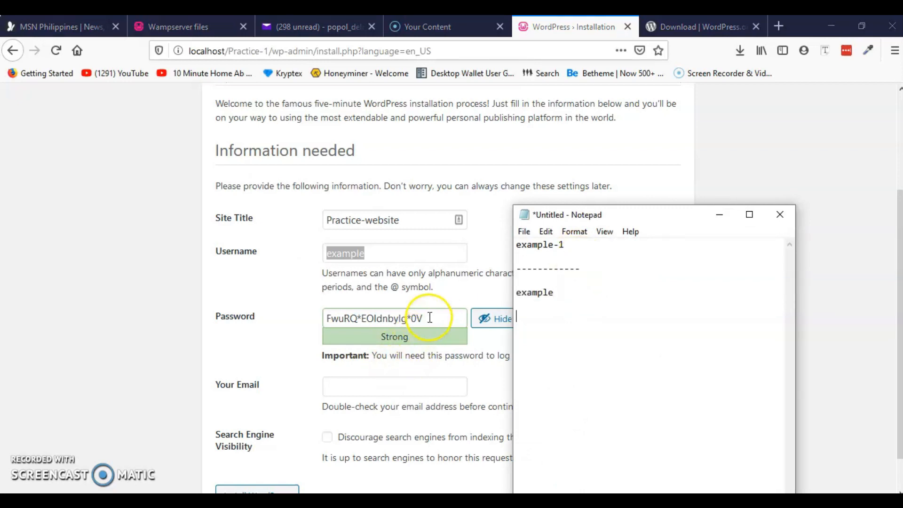
pyautogui.moveTo(428, 318); pyautogui.dragTo(329, 326)
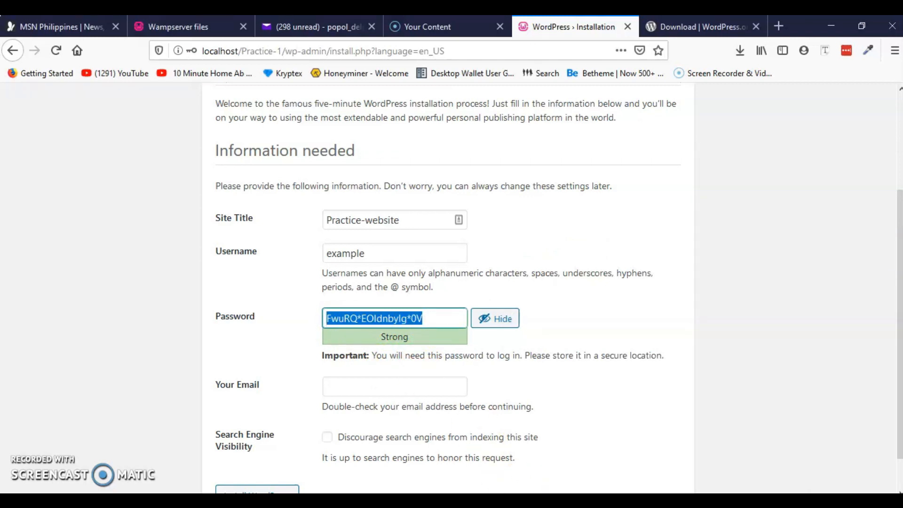
pyautogui.click(527, 499)
pyautogui.click(596, 389)
pyautogui.hotkey('ctrl', 'v')
pyautogui.click(719, 214)
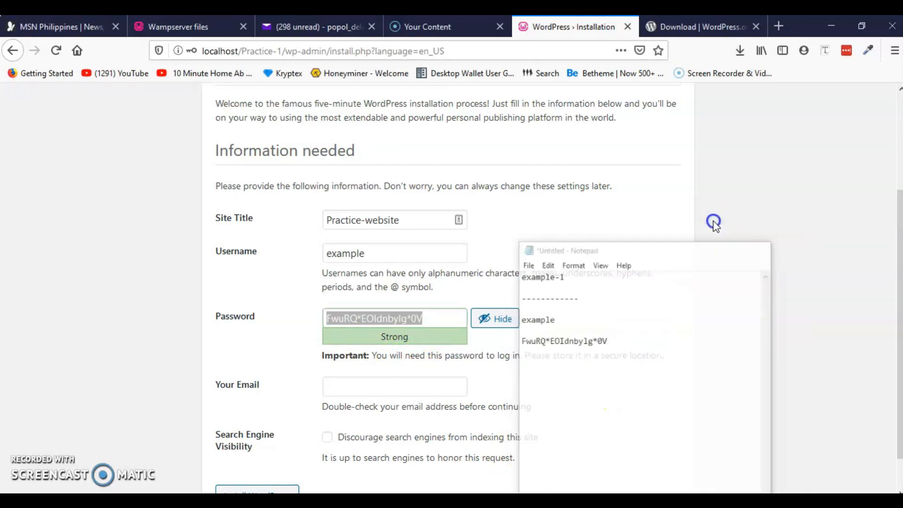
# Enter the admin e-mail address and submit Install WordPress.
pyautogui.scroll(-1, 315, 362)
pyautogui.click(359, 348)
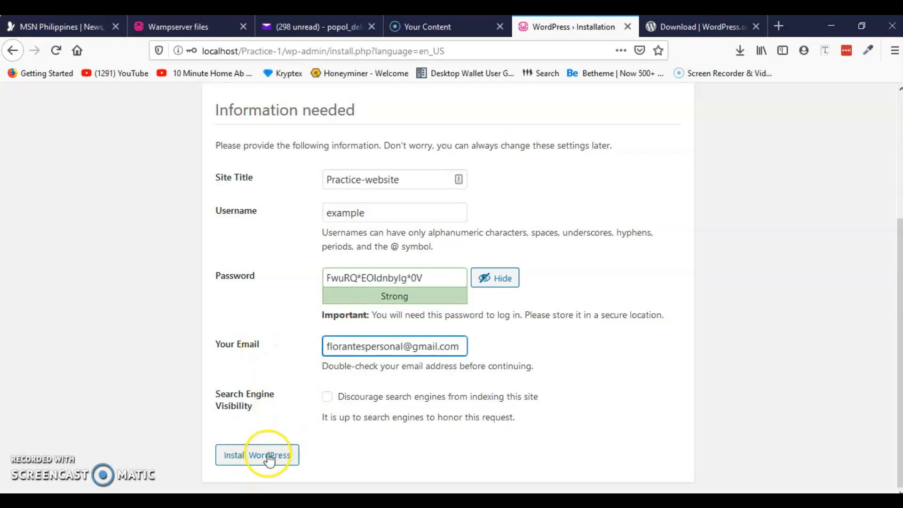
pyautogui.click(256, 463)
# Save the login in Firefox and go from the Success! page to the login page.
pyautogui.click(249, 166)
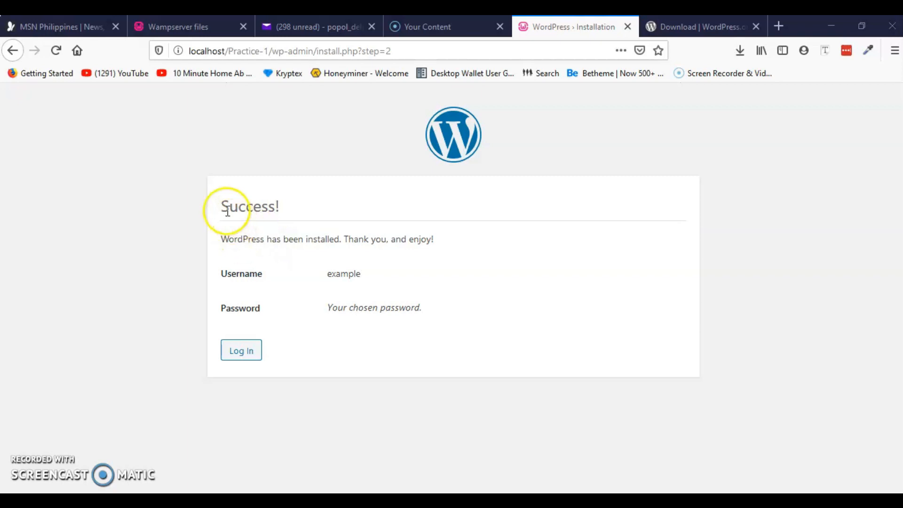
pyautogui.moveTo(221, 211); pyautogui.dragTo(278, 206)
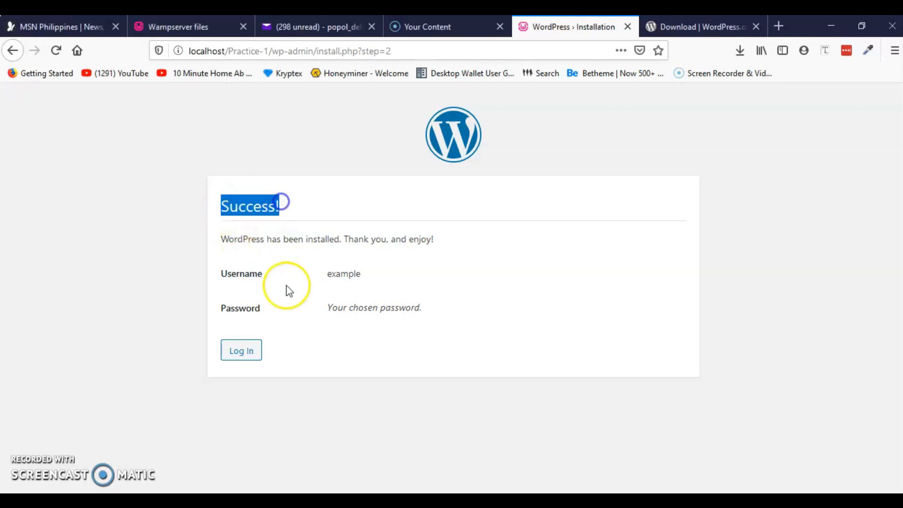
pyautogui.click(253, 350)
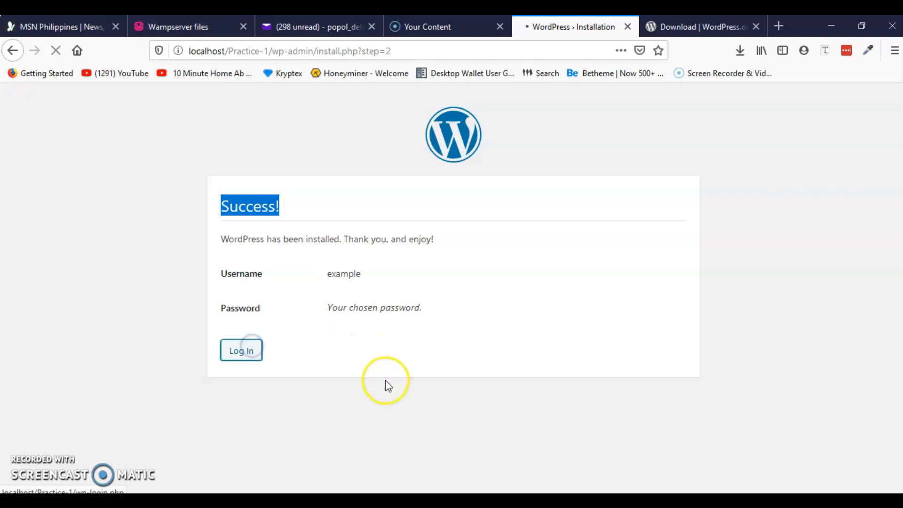
# Log in as example with the password copied from Notepad.
pyautogui.click(437, 277)
pyautogui.moveTo(438, 276); pyautogui.dragTo(359, 278)
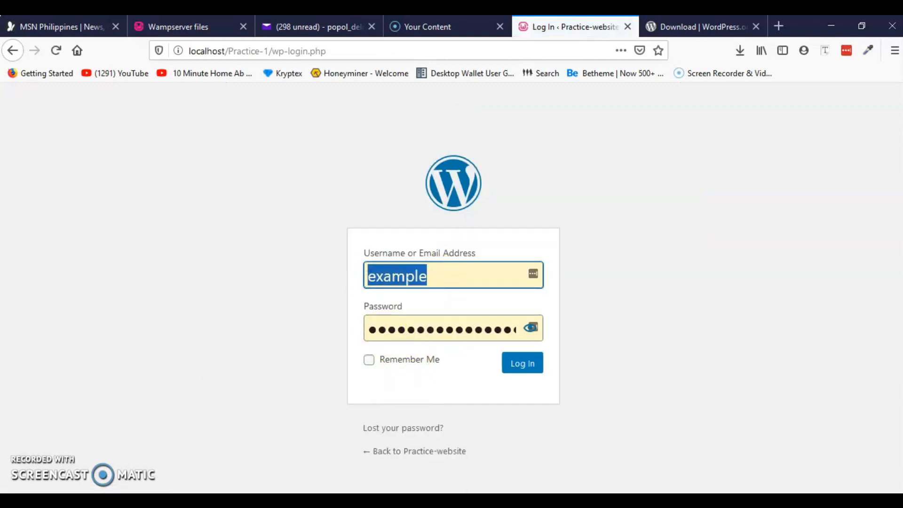
pyautogui.click(490, 500)
pyautogui.moveTo(614, 316); pyautogui.dragTo(512, 318)
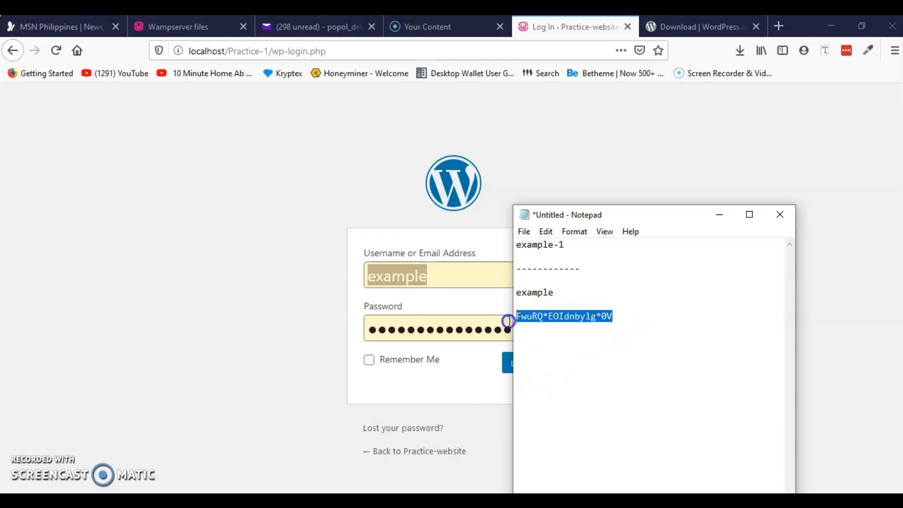
pyautogui.click(721, 217)
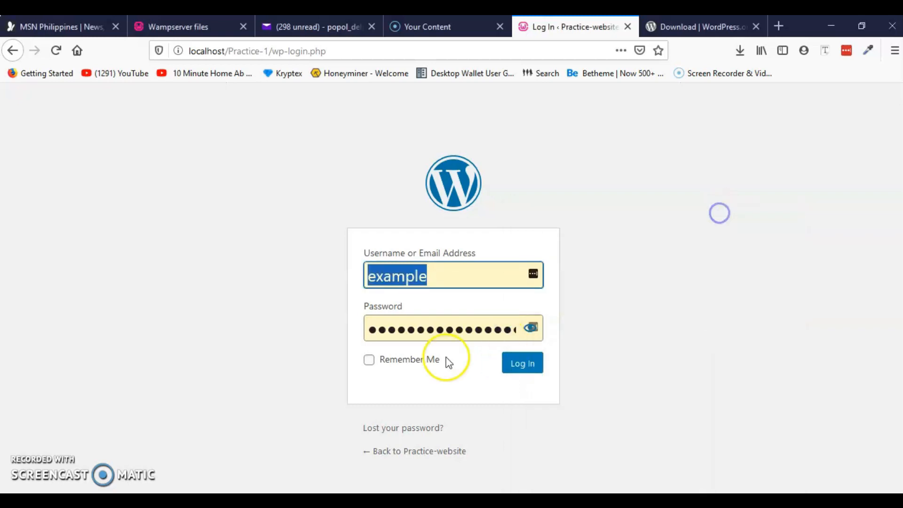
pyautogui.click(471, 330)
pyautogui.hotkey('ctrl', 'a')
pyautogui.hotkey('ctrl', 'v')
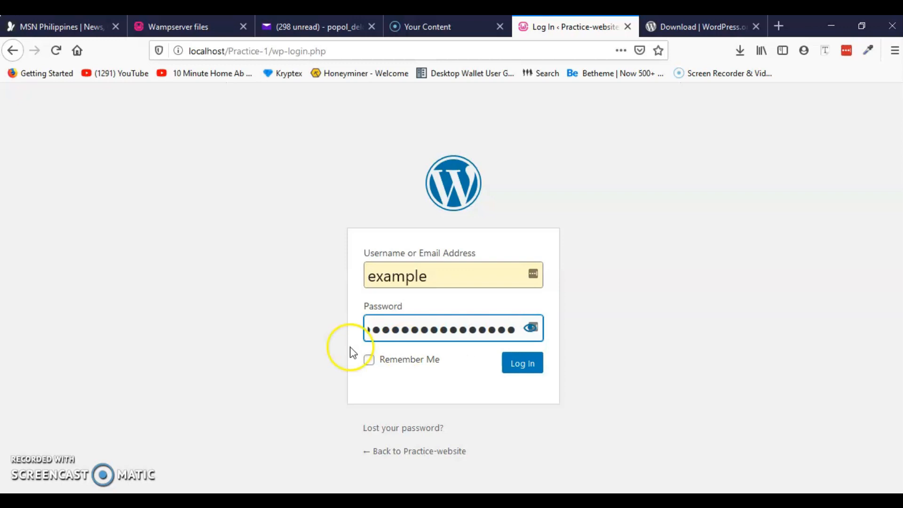
pyautogui.click(514, 369)
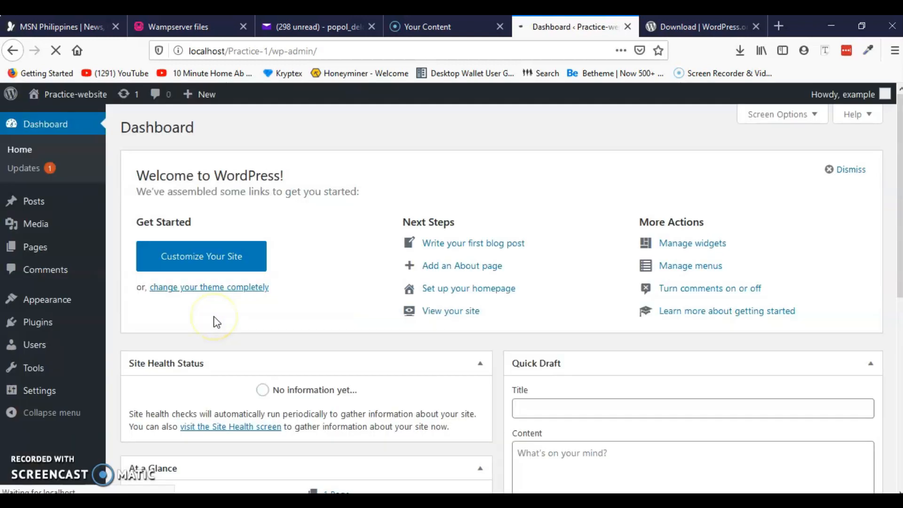
# Open Appearance > Themes and review Twenty Twenty (active), Twenty Nineteen and Twenty Seventeen.
pyautogui.click(211, 288)
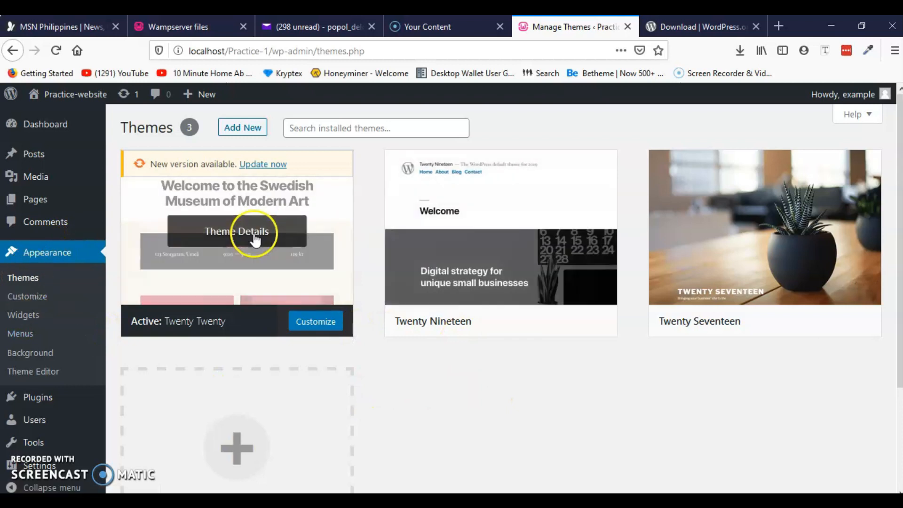
pyautogui.scroll(-3, 205, 297)
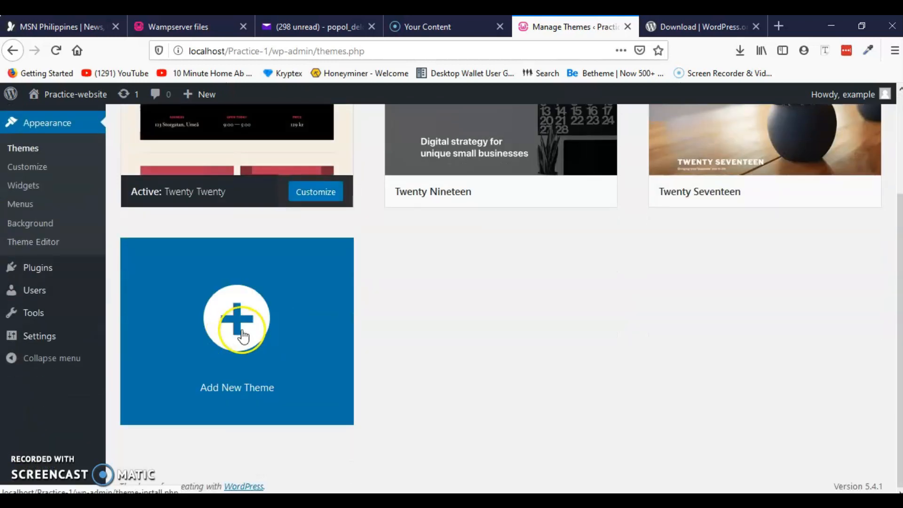
pyautogui.scroll(3, 475, 365)
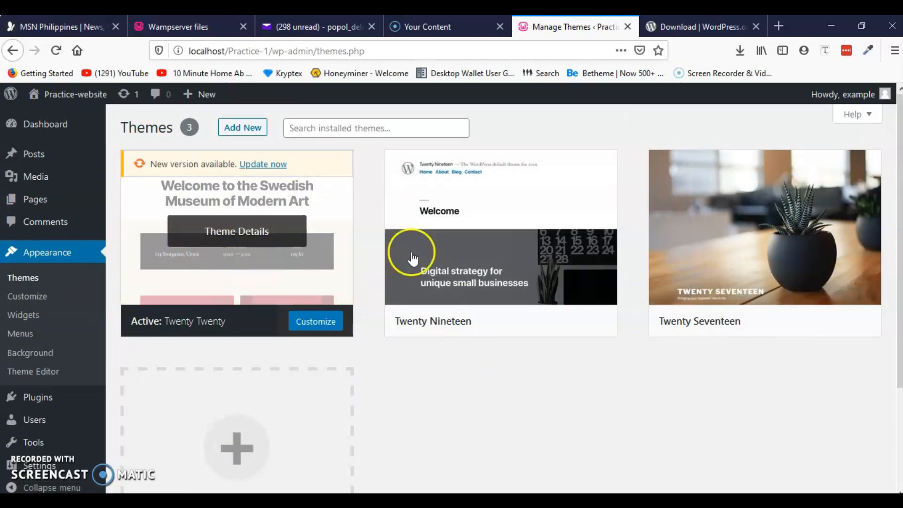
pyautogui.scroll(-3, 252, 259)
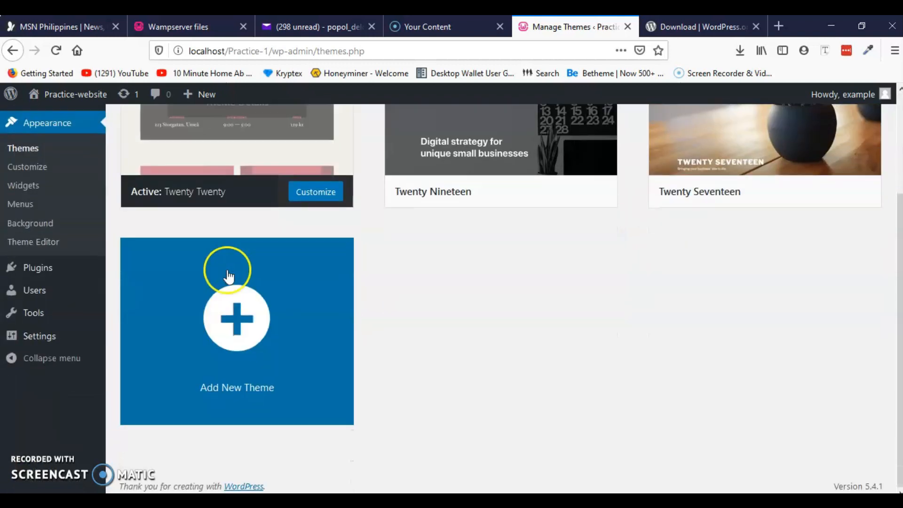
pyautogui.scroll(3, 265, 338)
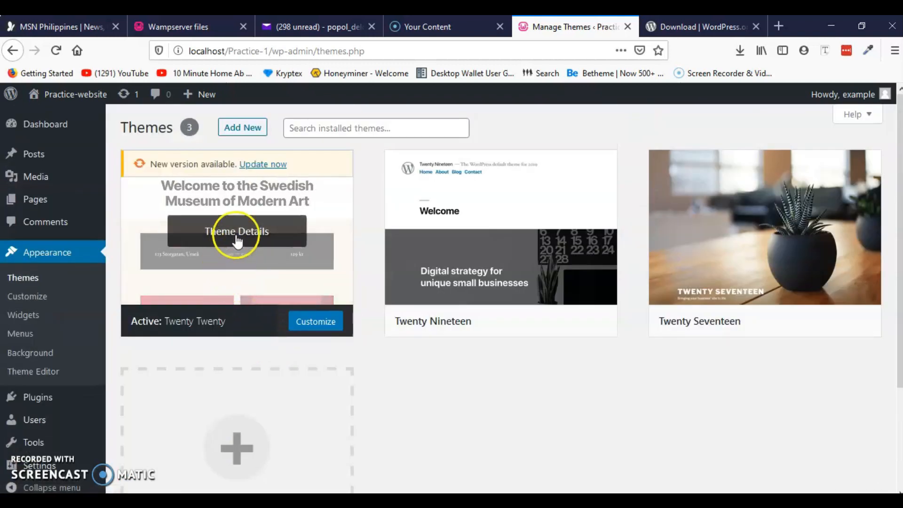
pyautogui.scroll(-3, 527, 372)
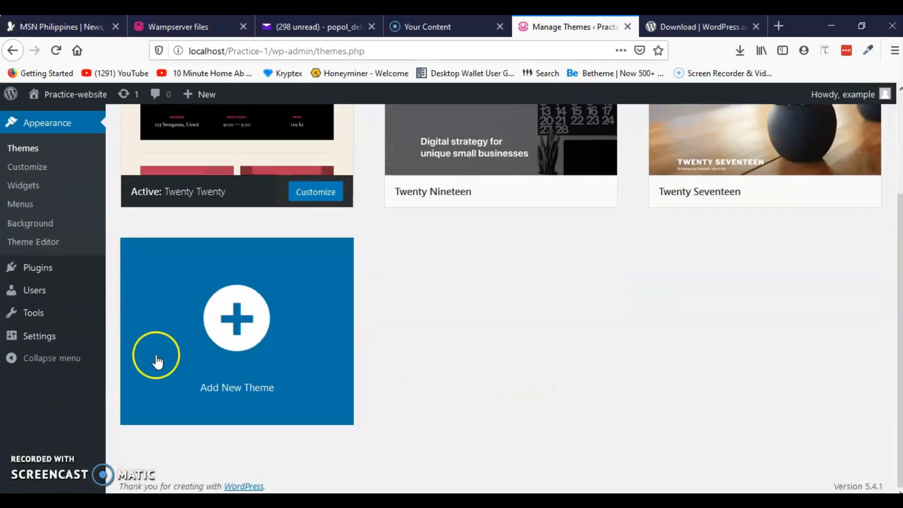
pyautogui.scroll(3, 227, 336)
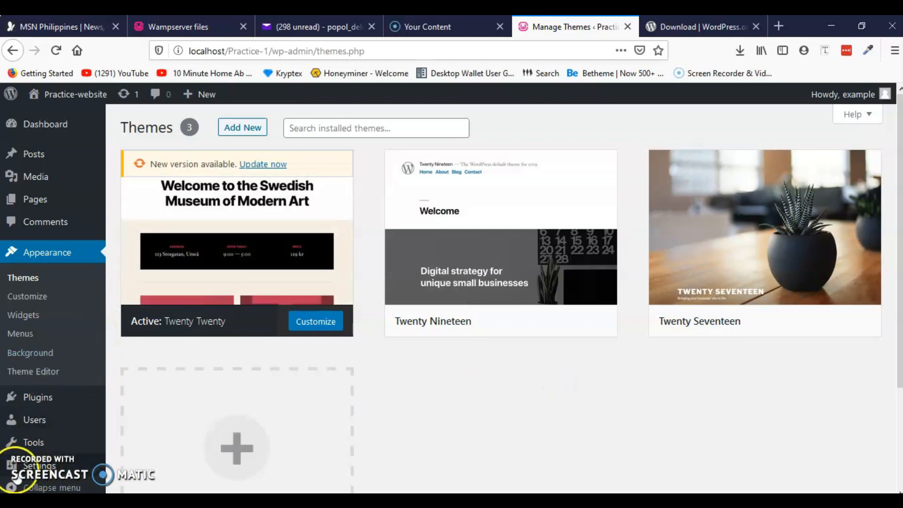
pyautogui.click(28, 465)
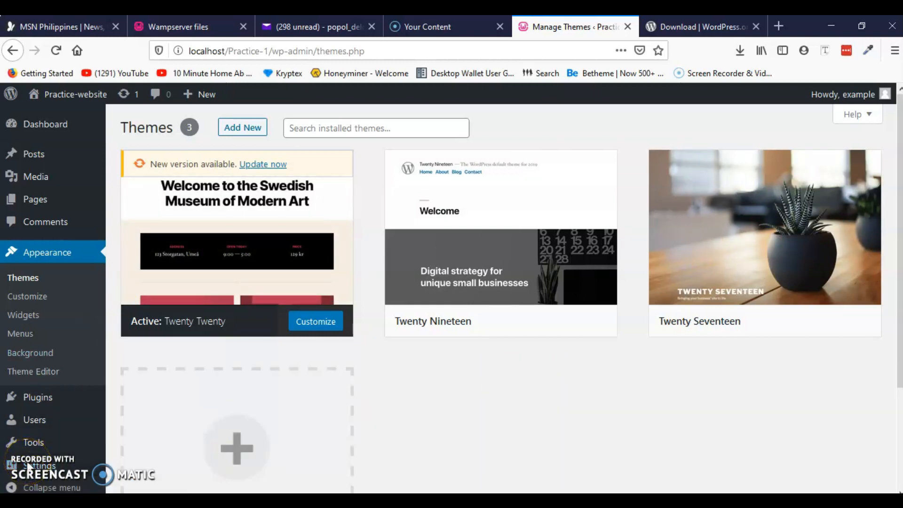